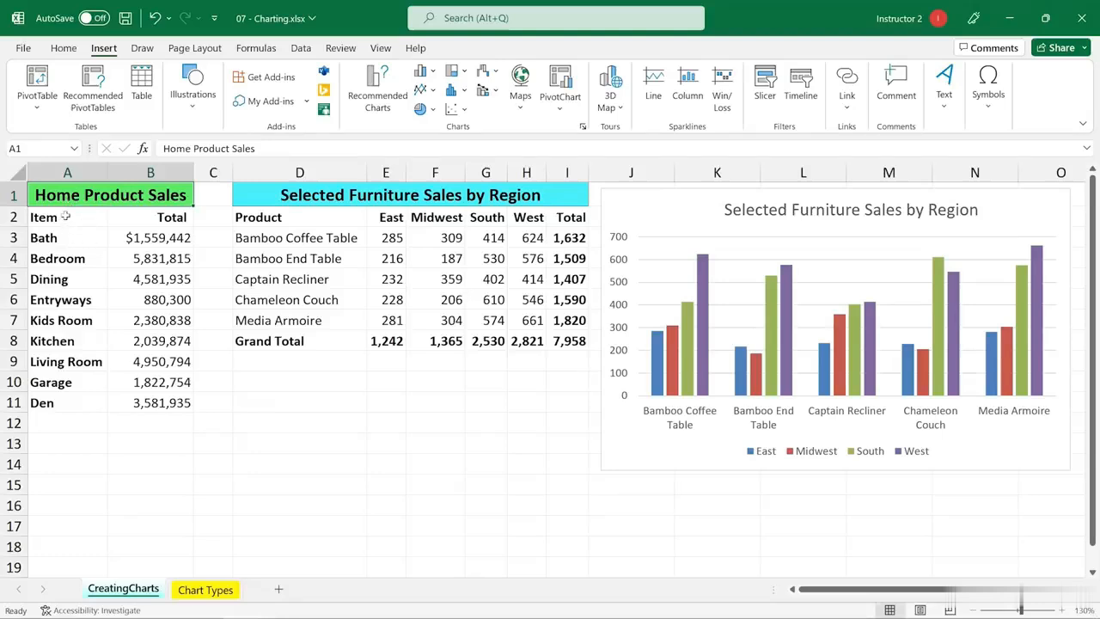
- Insert a default column chart of the item totals in A2:B11 and apply the blue-background style with hatched columns
left_click_drag(65, 217, 163, 399)
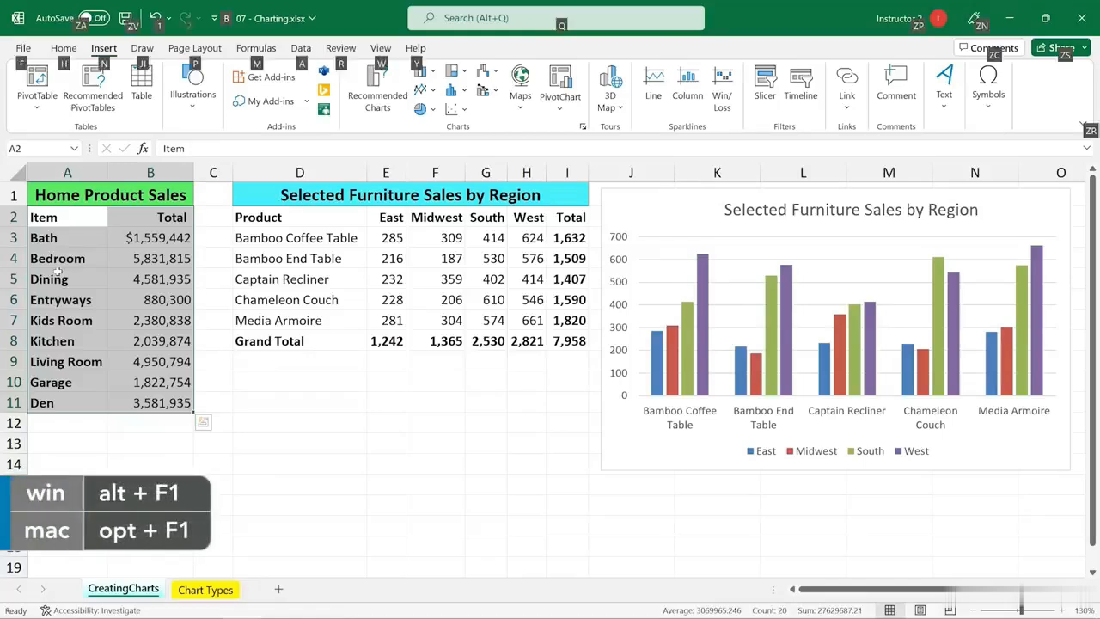
key("alt+F1")
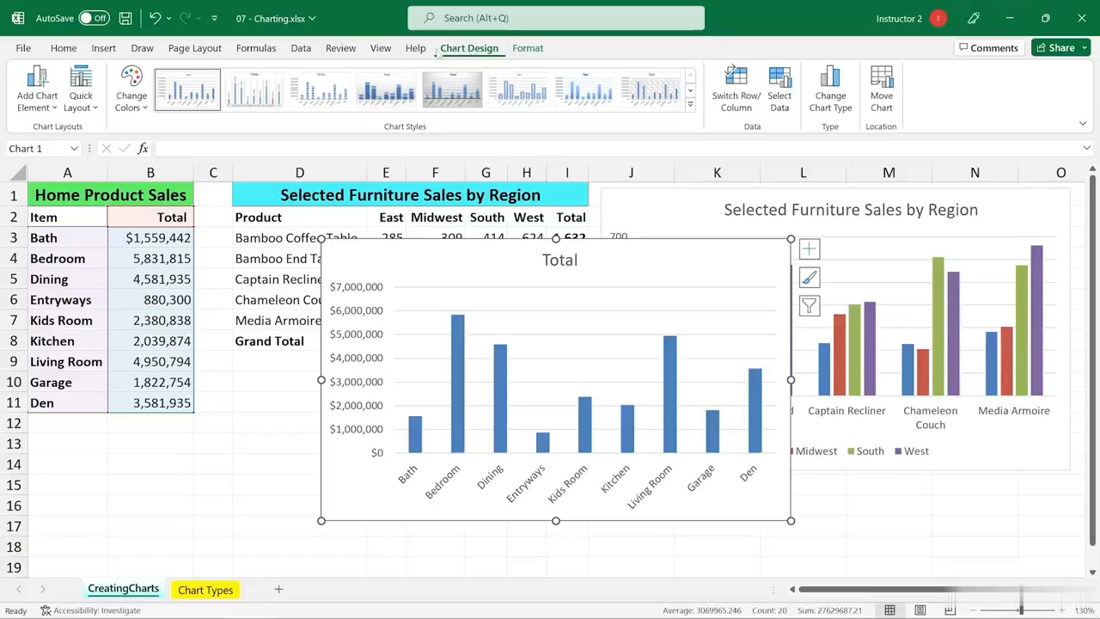
left_click(531, 49)
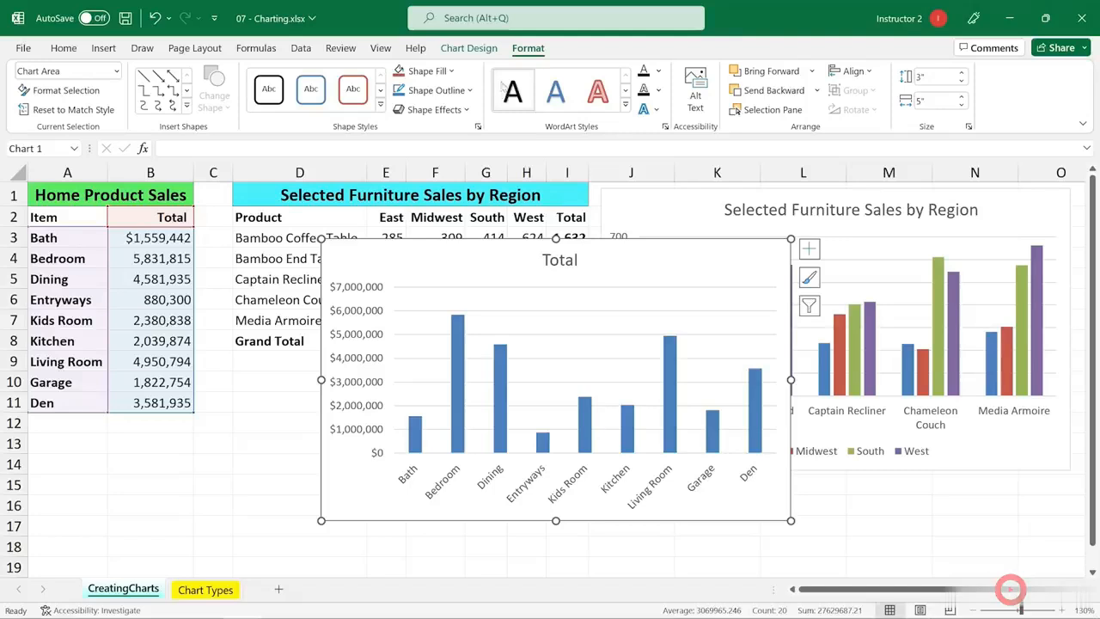
left_click(470, 51)
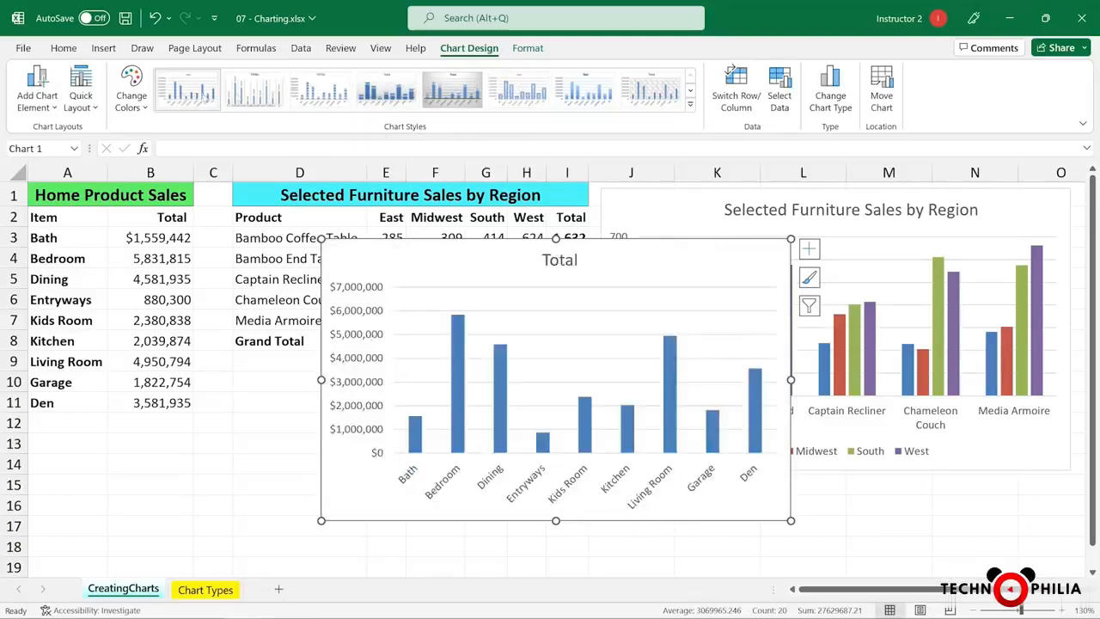
left_click(689, 104)
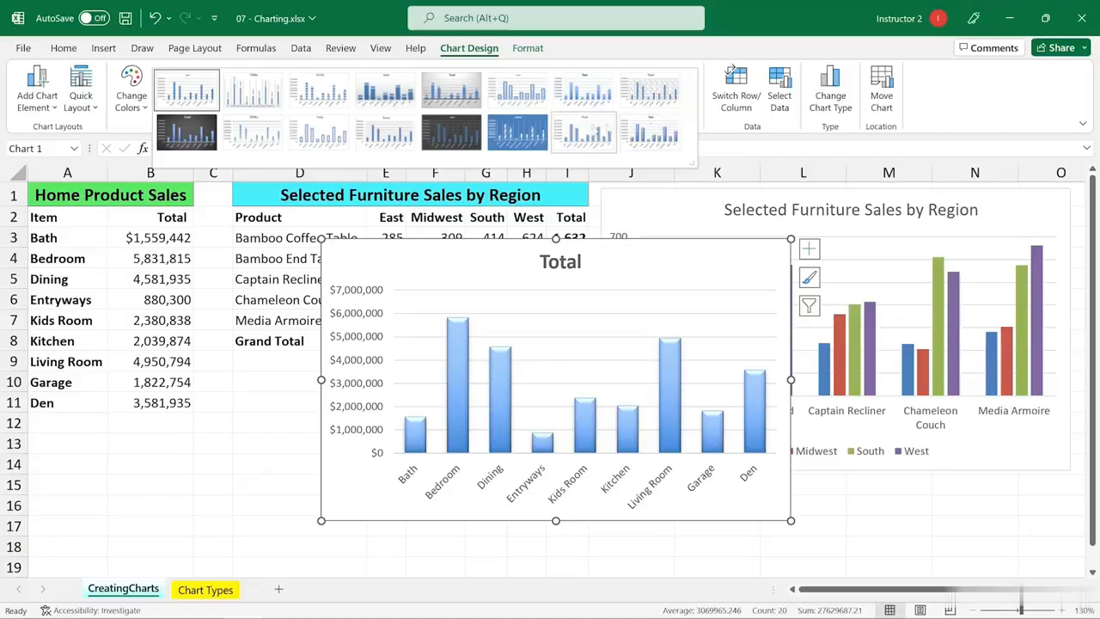
left_click(522, 133)
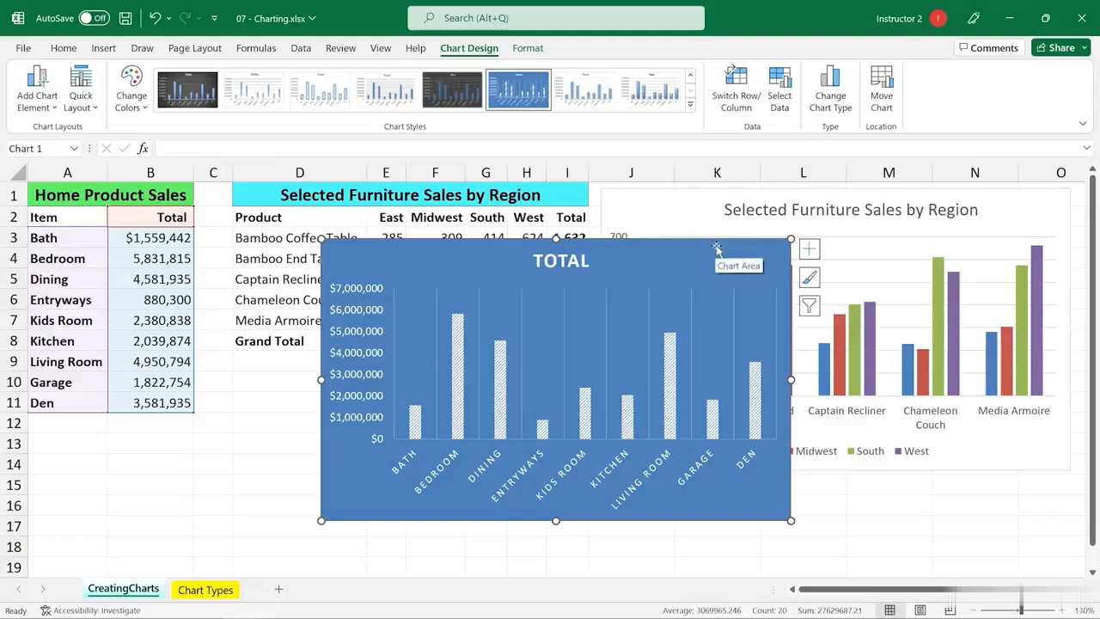
- Move and resize the home product chart so it snaps to the cell grid over D8:I17
left_click_drag(701, 250, 469, 268)
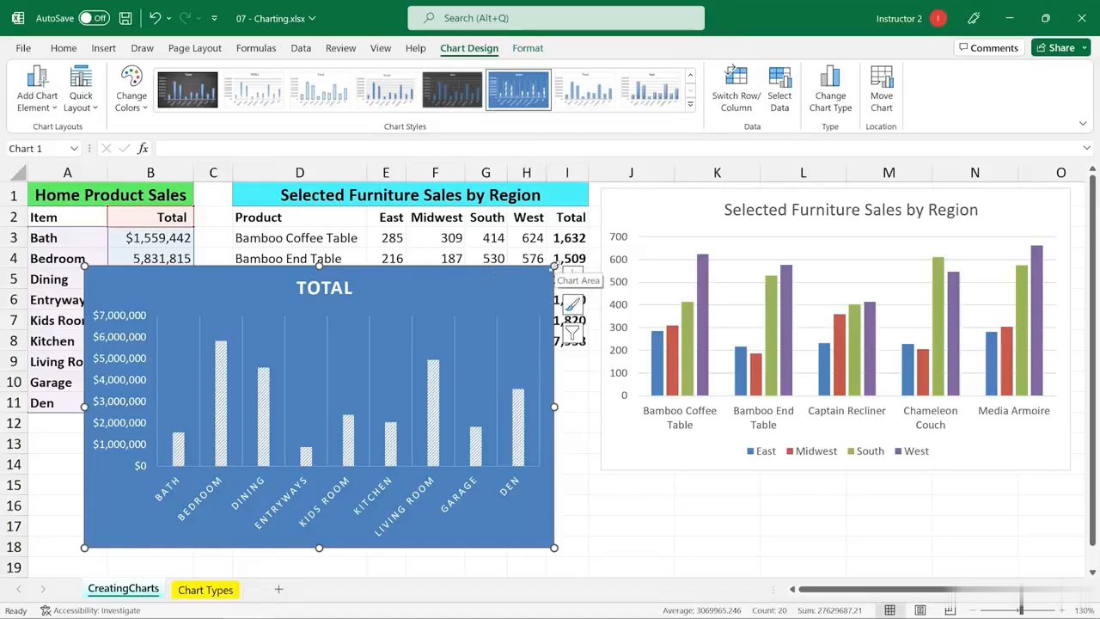
left_click_drag(554, 268, 579, 335)
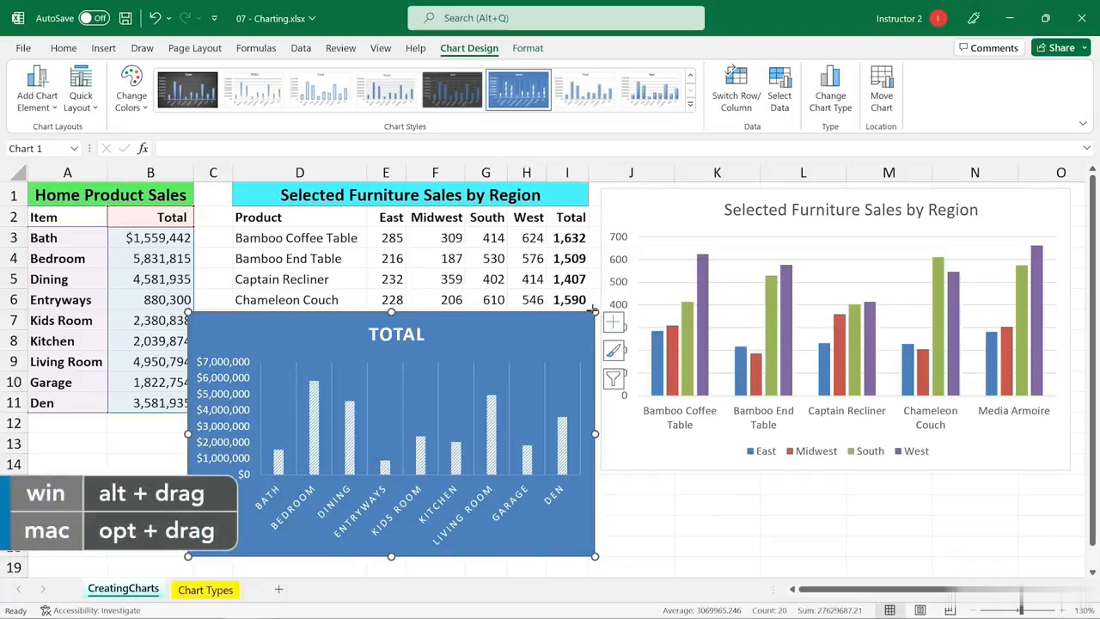
mouse_move(593, 310)
left_mouse_down()
mouse_move(574, 329)
mouse_move(589, 330)
left_mouse_up()
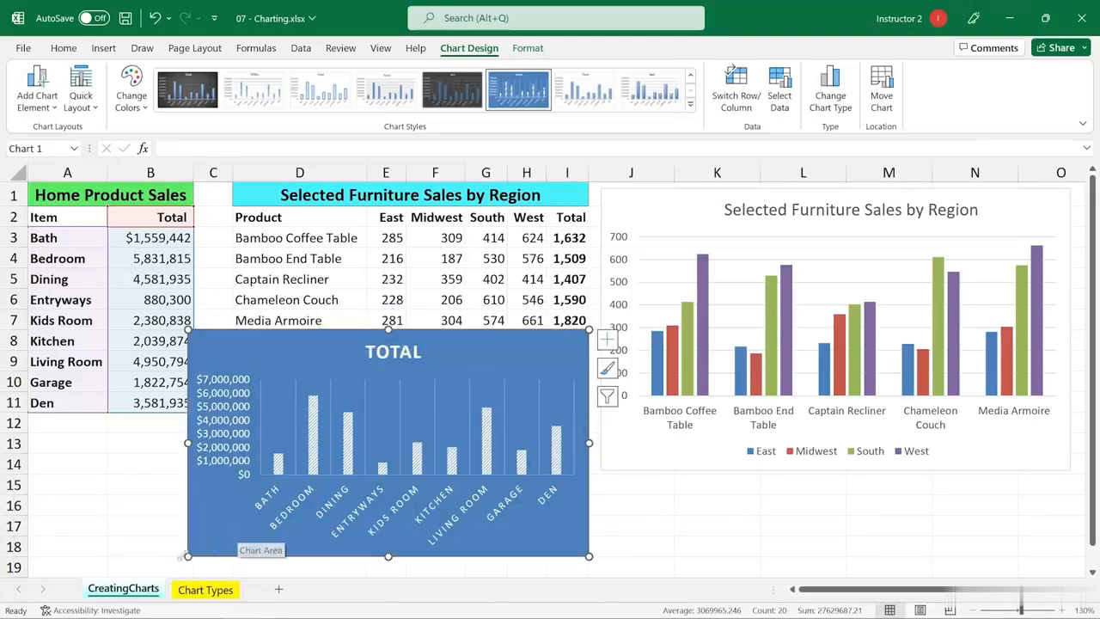
left_click_drag(189, 556, 239, 541)
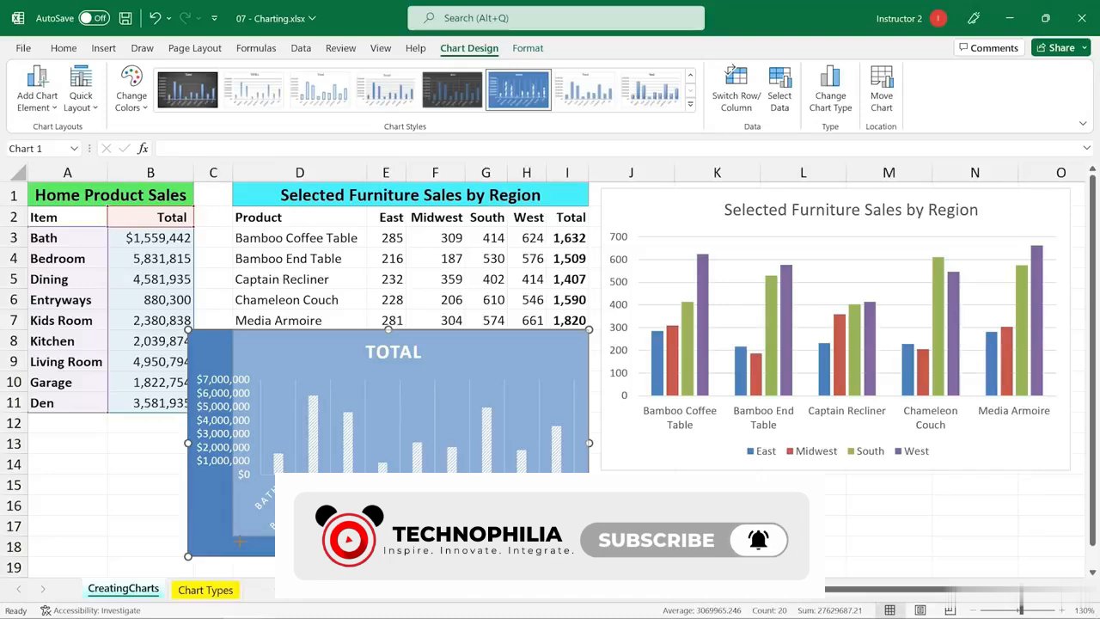
left_click_drag(240, 540, 239, 538)
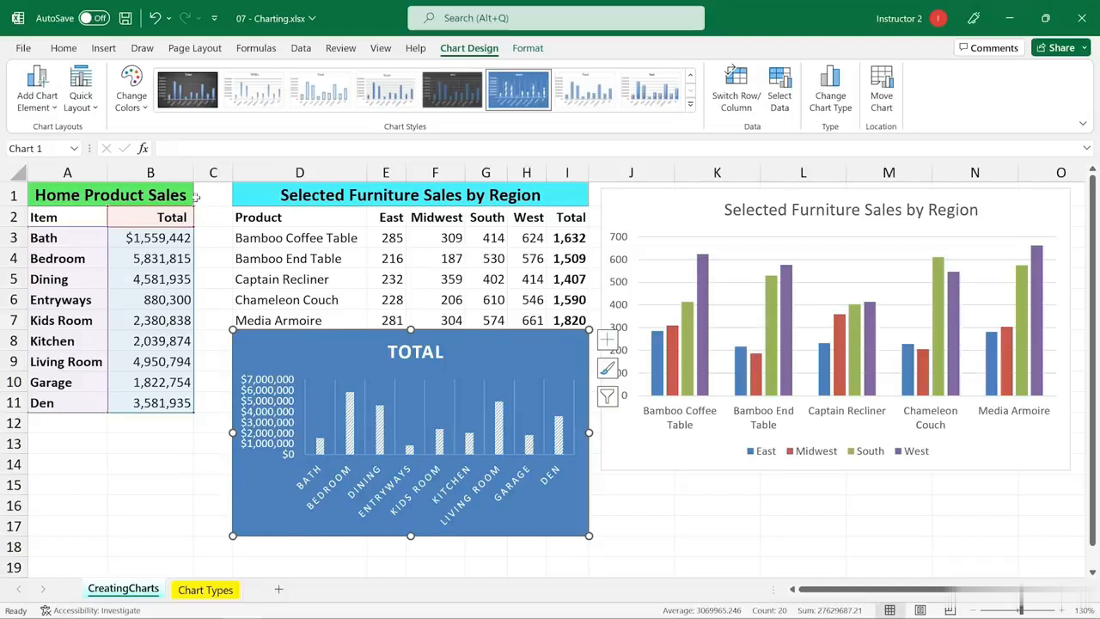
- Create a default column chart of the item totals in A2:B11 on its own separate chart sheet
left_click(274, 258)
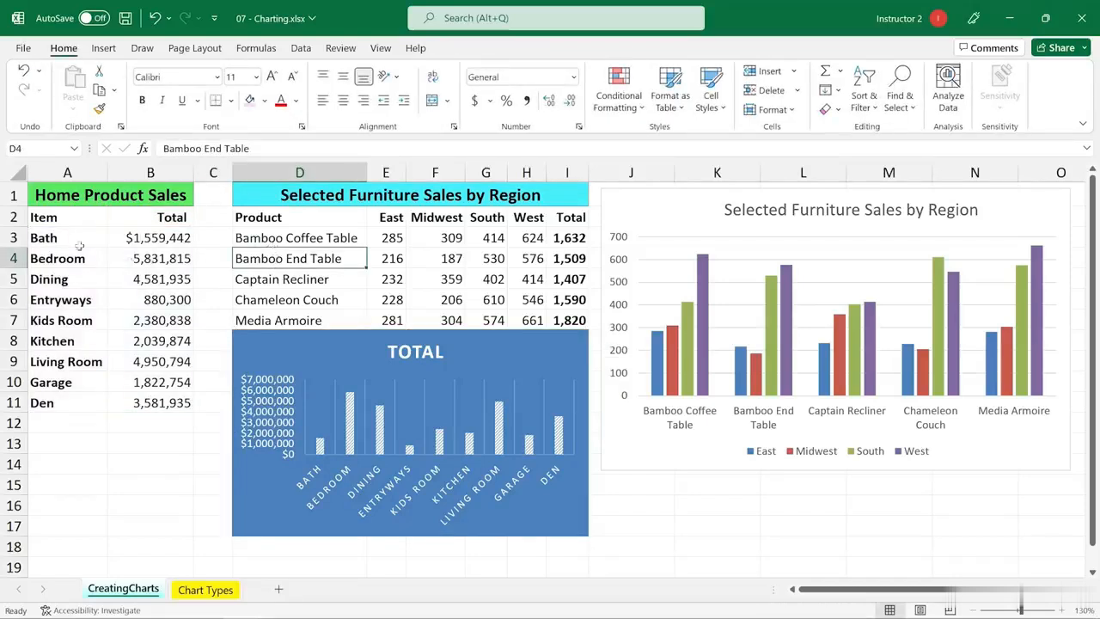
left_click_drag(49, 215, 162, 397)
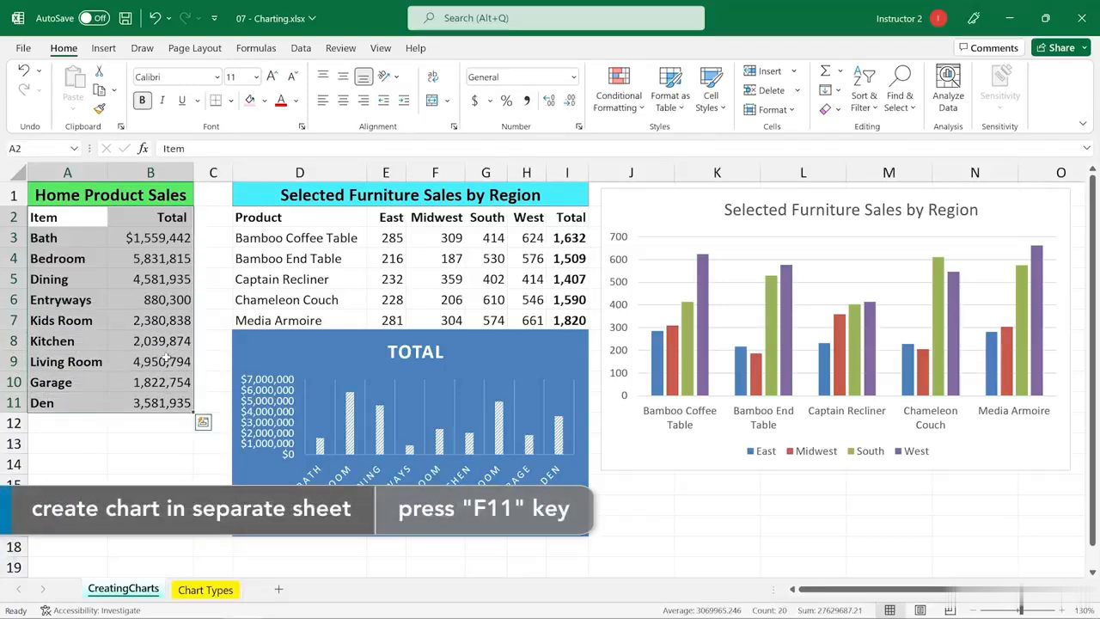
key("F11")
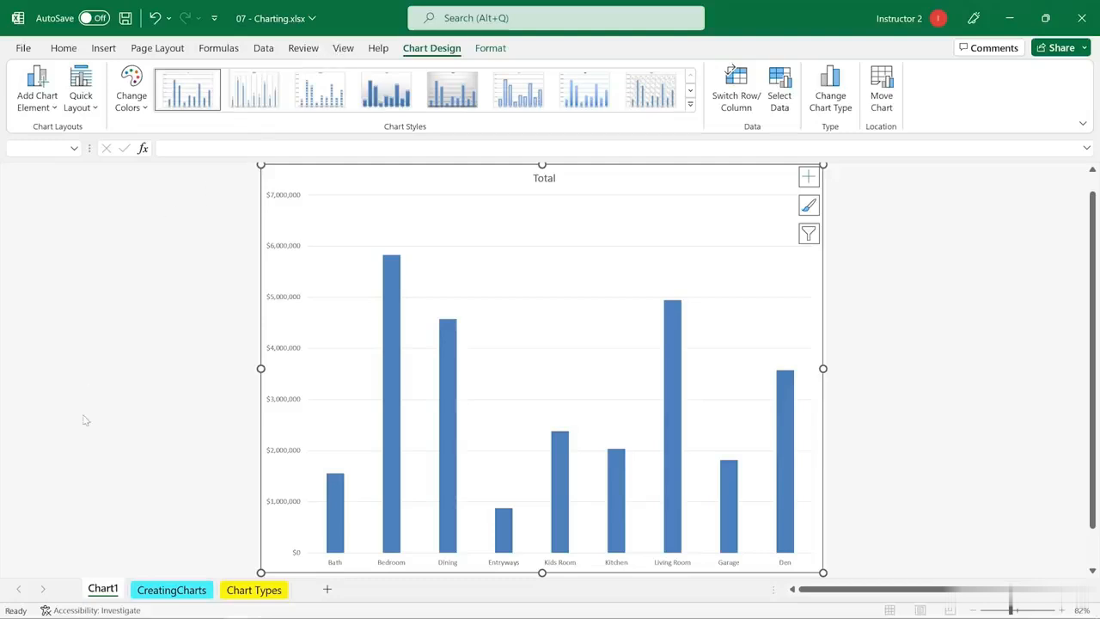
- On the CreatingCharts sheet, link the blue chart's title to the Home Product Sales heading in cell A1
left_click(183, 591)
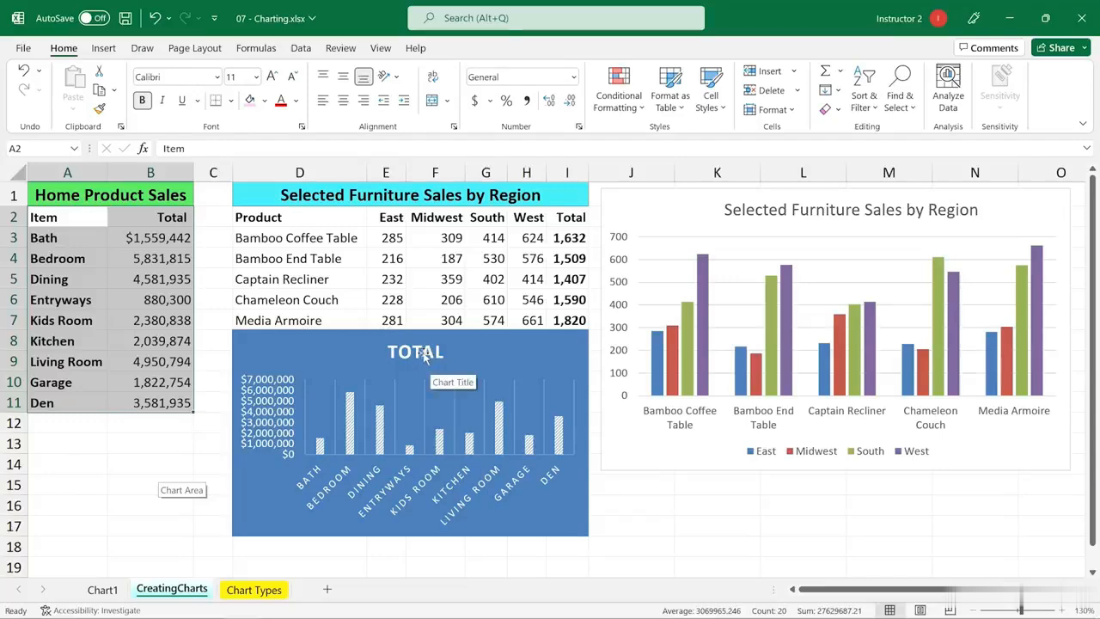
left_click(423, 355)
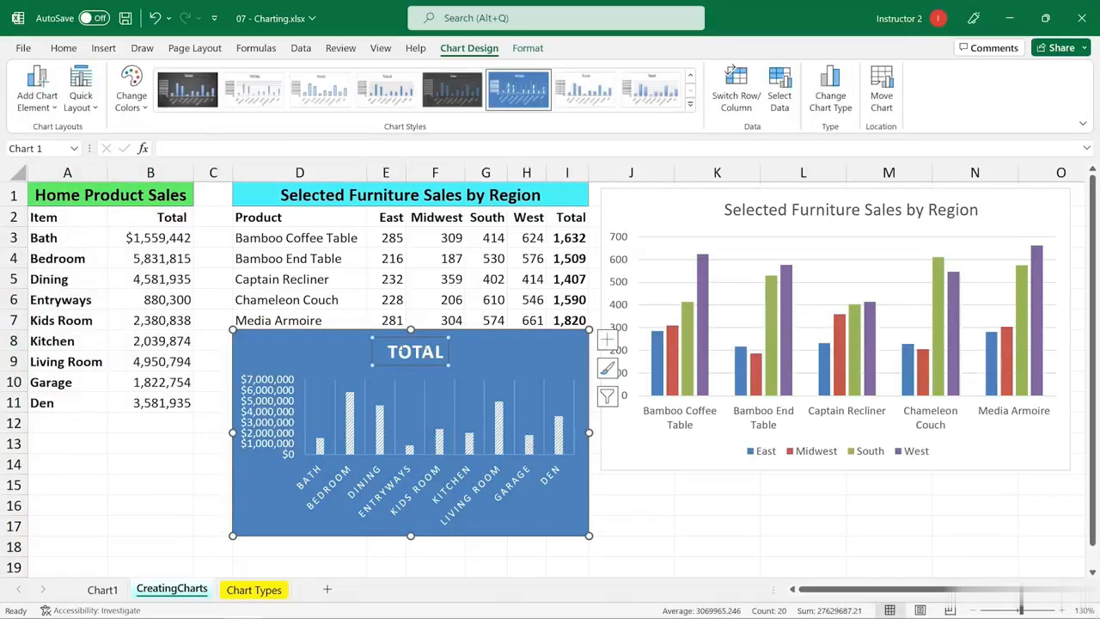
type("=")
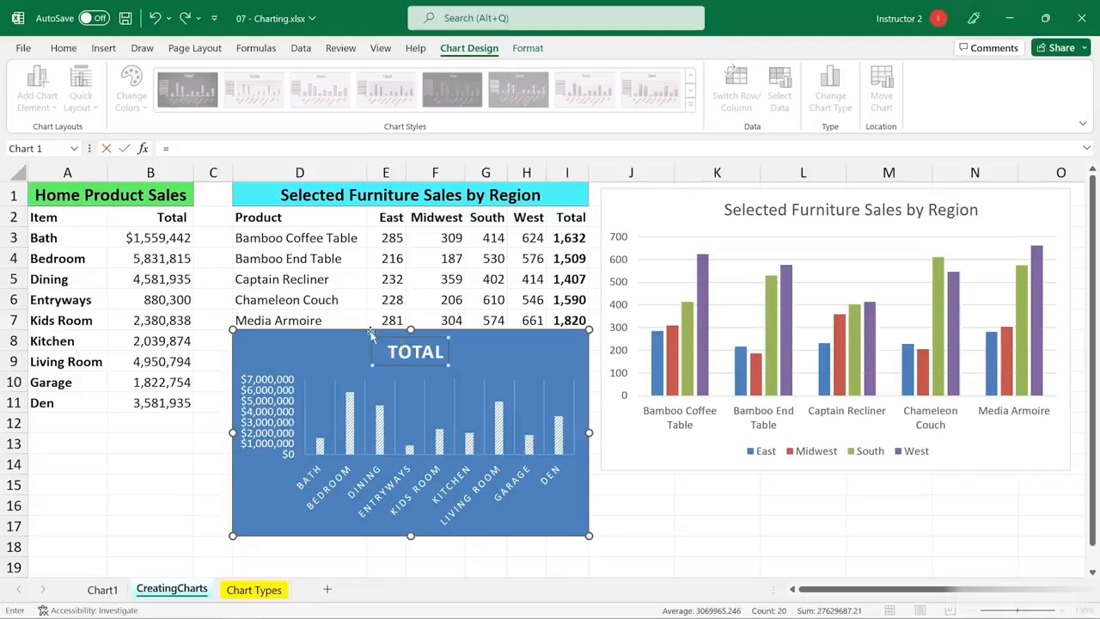
left_click(83, 196)
key("Return")
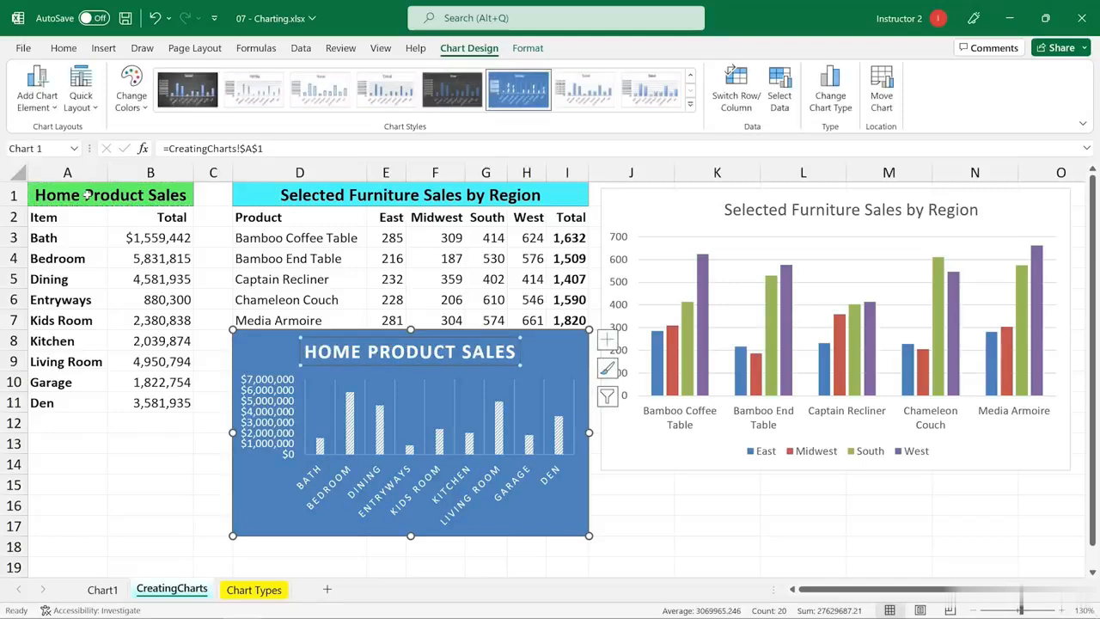
left_click(530, 509)
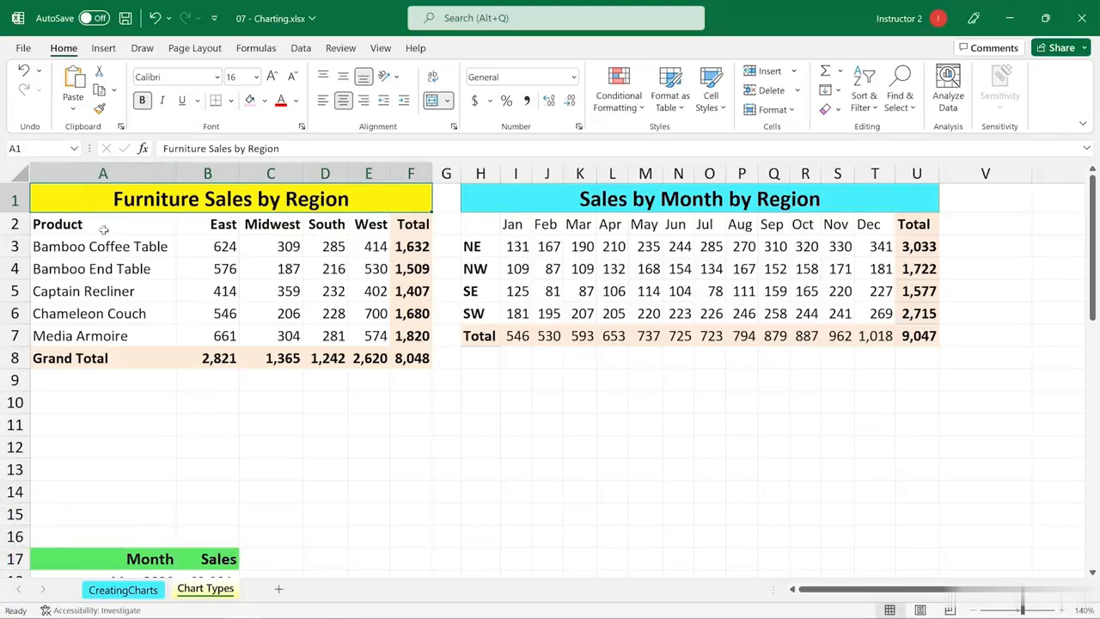
- Insert a default column chart of furniture sales in A2:E7 and switch its rows and columns so regions form the horizontal axis
left_click_drag(113, 228, 372, 337)
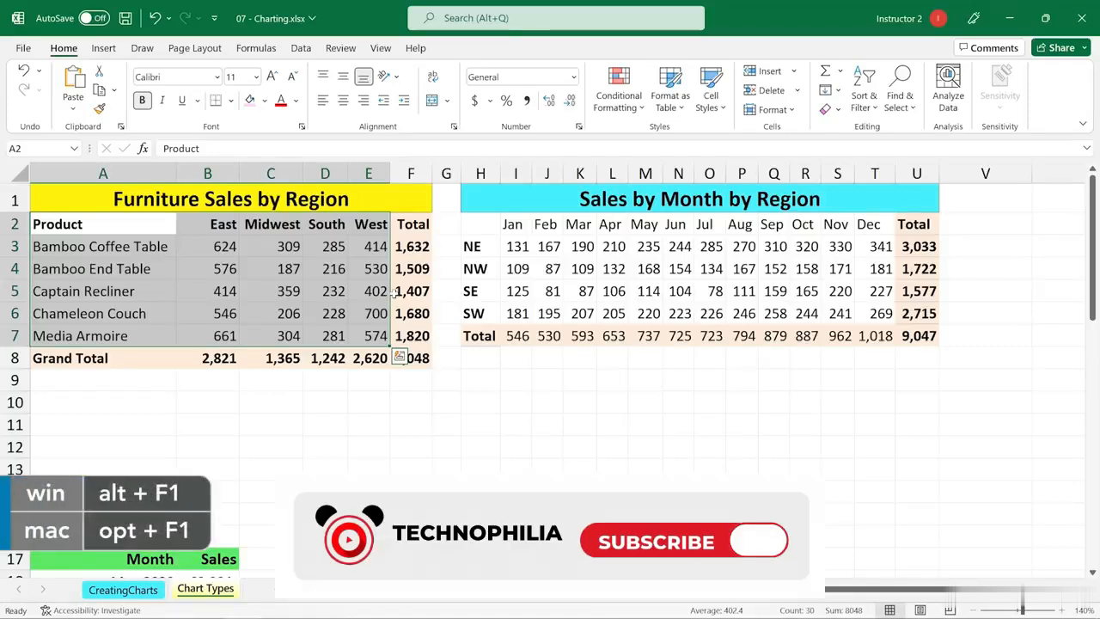
key("alt+F1")
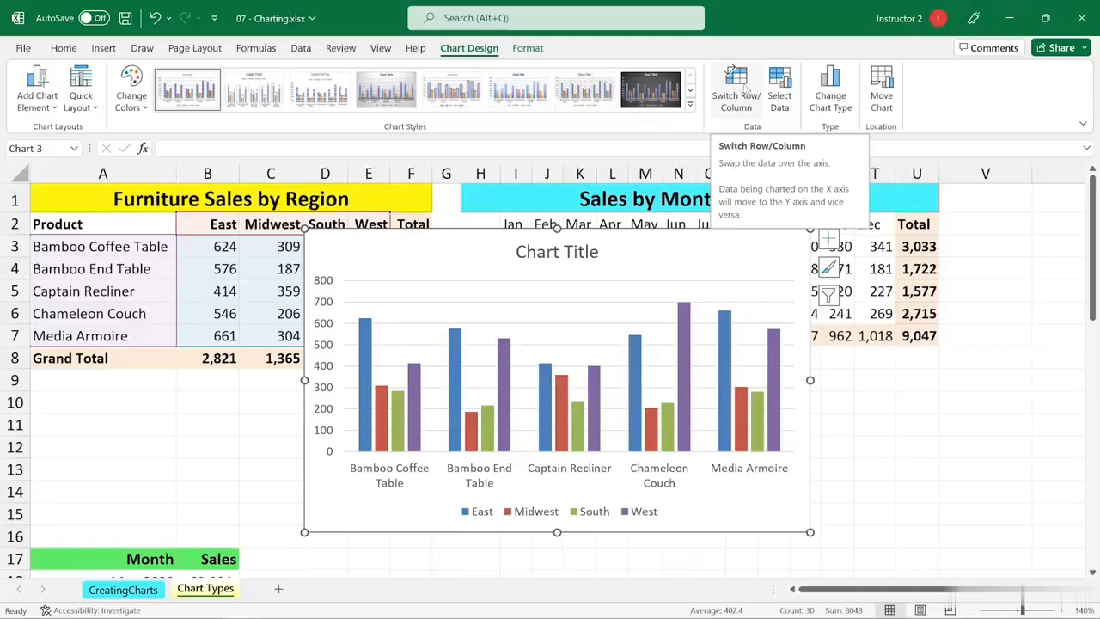
left_click(744, 88)
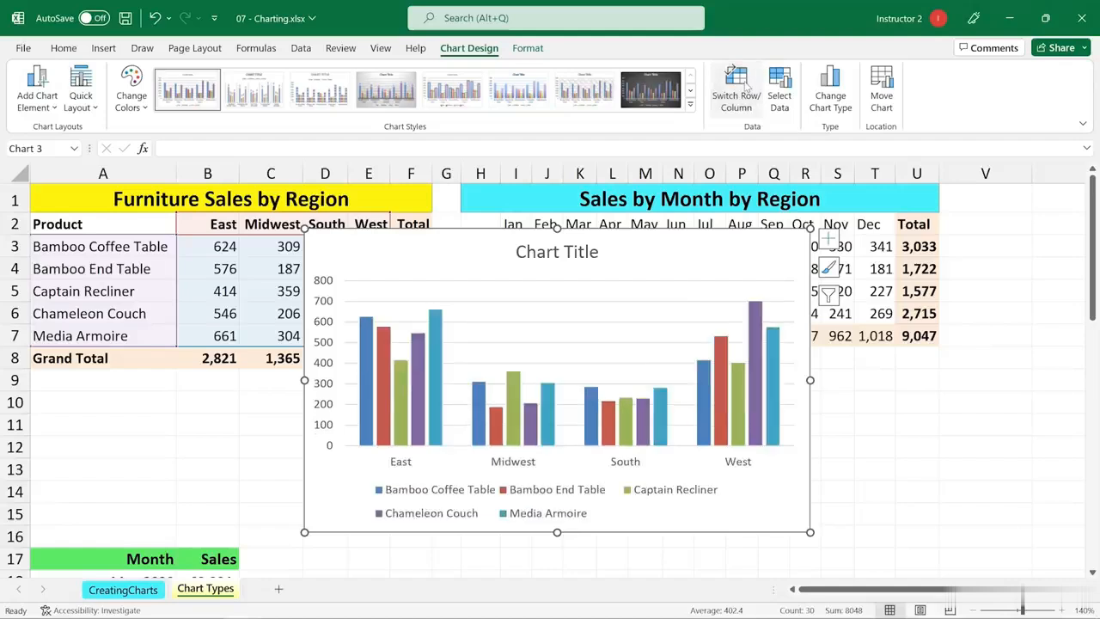
left_click(744, 88)
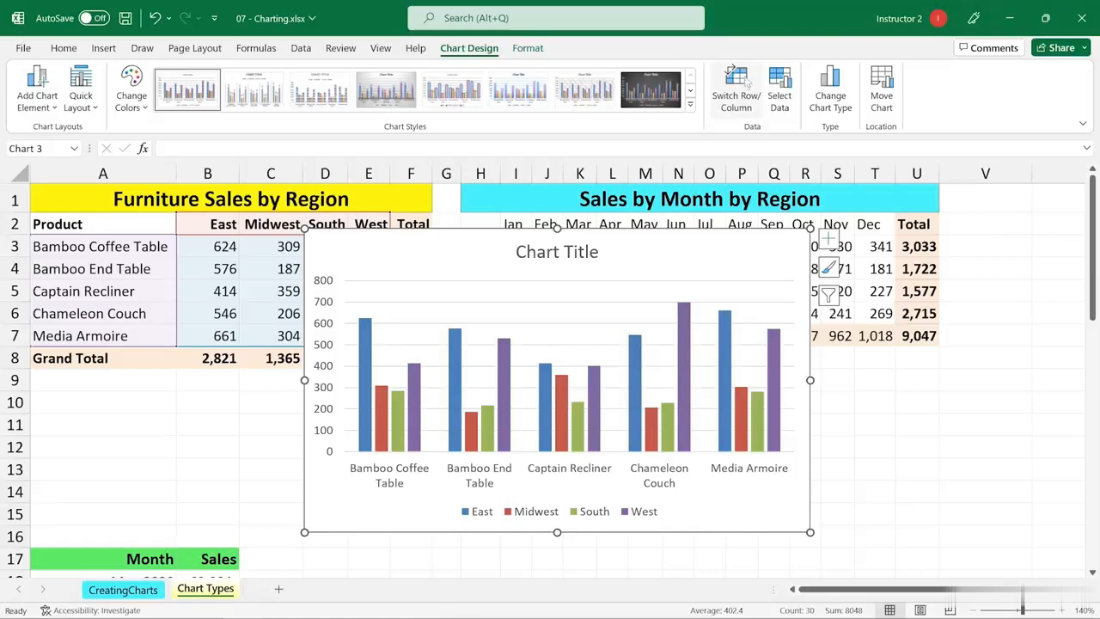
left_click(736, 86)
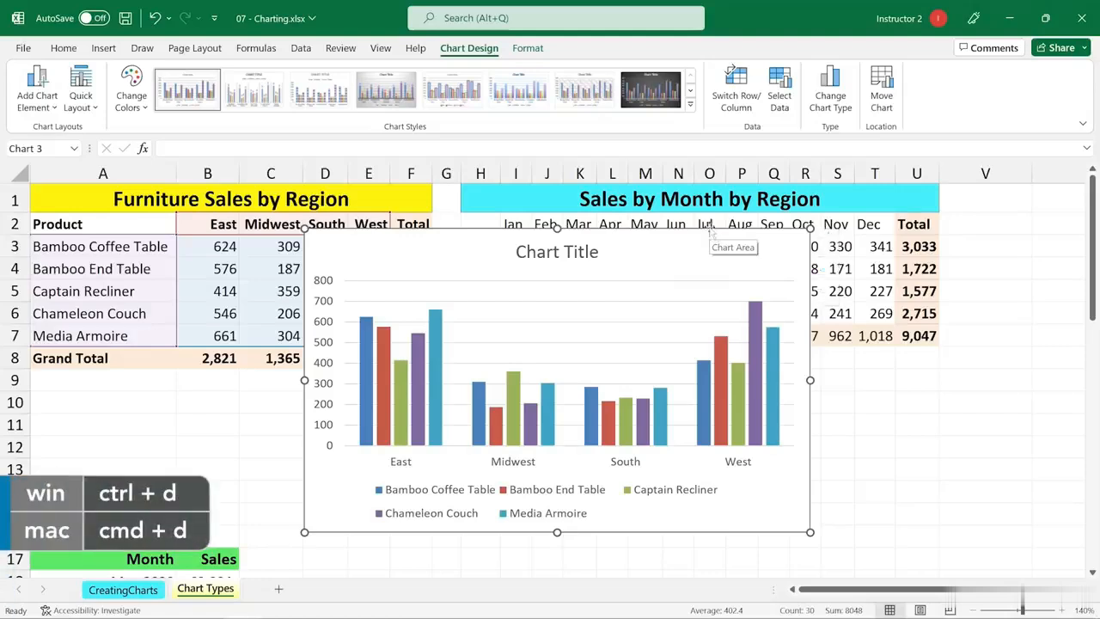
- Duplicate the furniture sales chart and move the two copies apart for side-by-side comparison
key("ctrl+d")
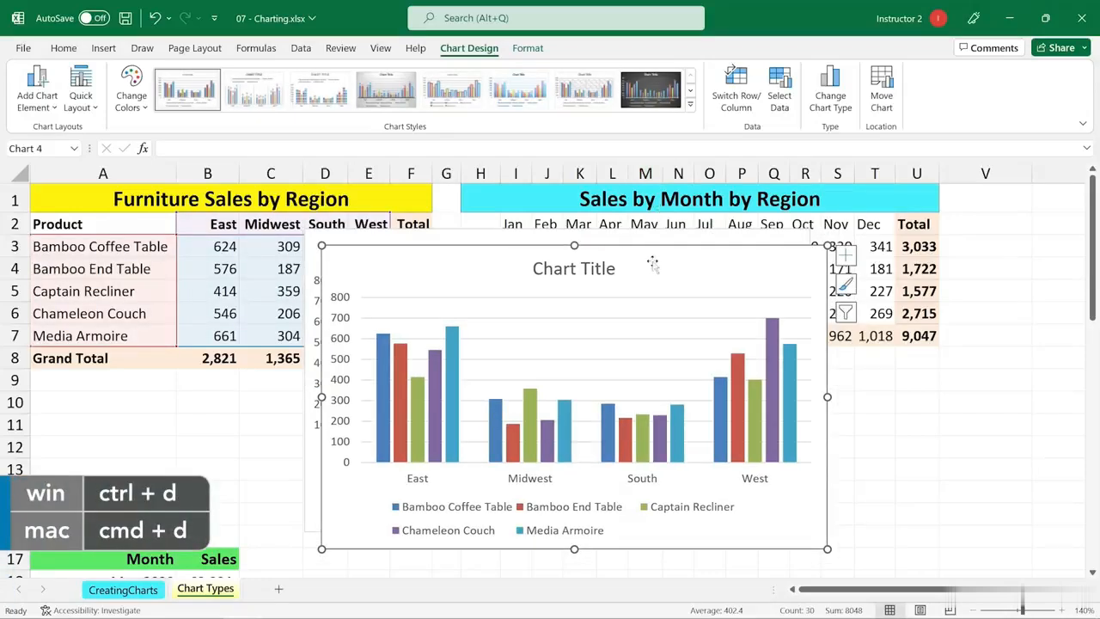
left_click_drag(686, 262, 877, 285)
left_click_drag(409, 245, 194, 219)
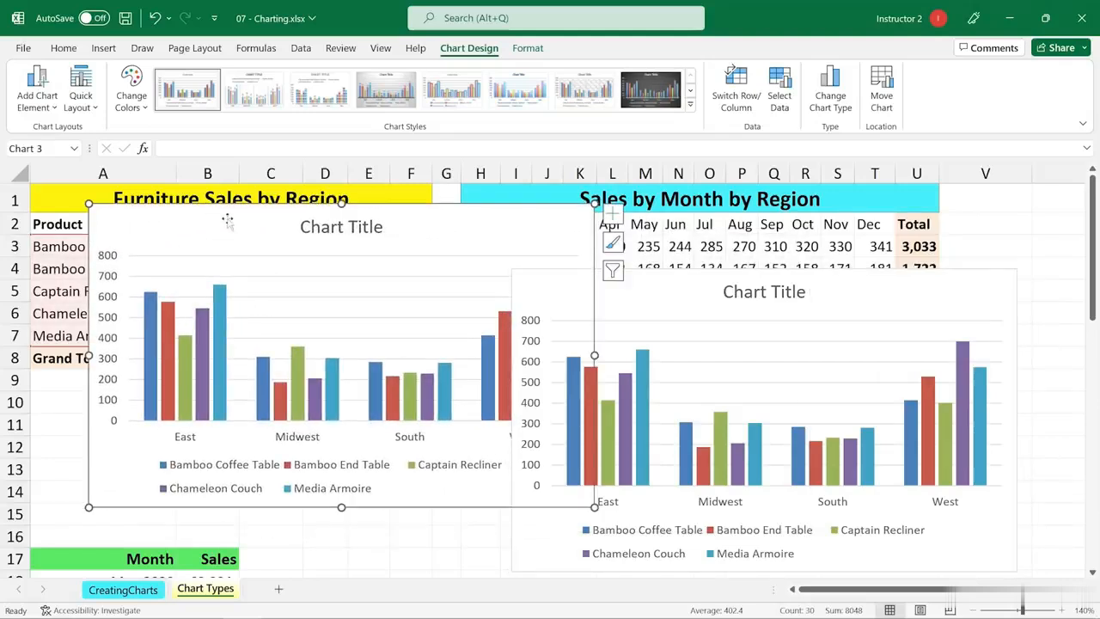
- Switch the duplicate chart's rows and columns to group sales by product, and delete the duplicate
left_click(845, 305)
left_click(736, 86)
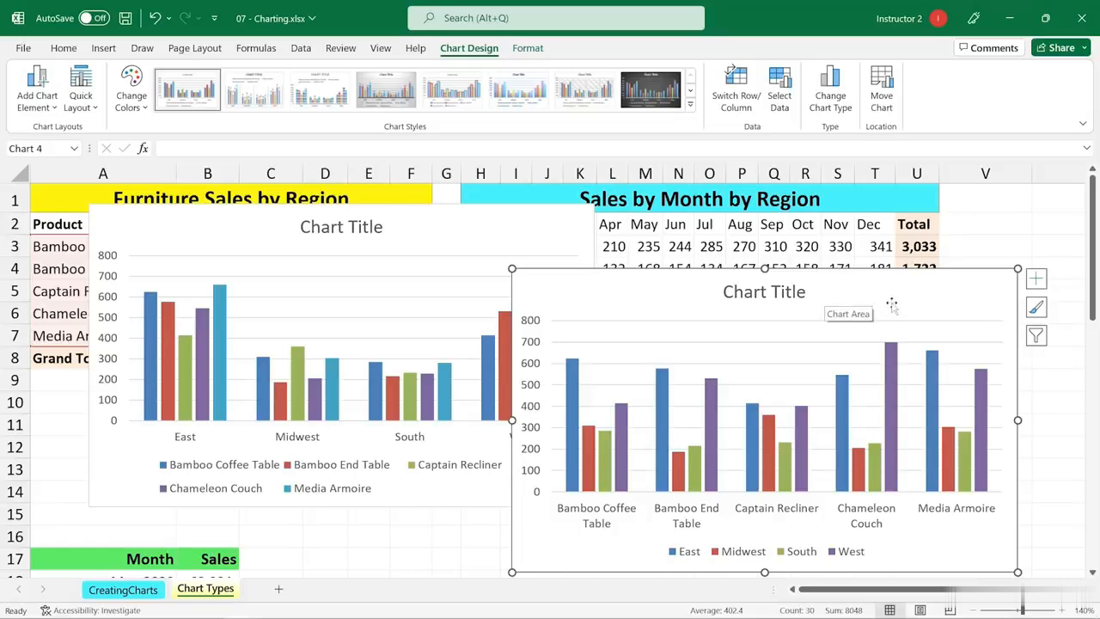
key("Delete")
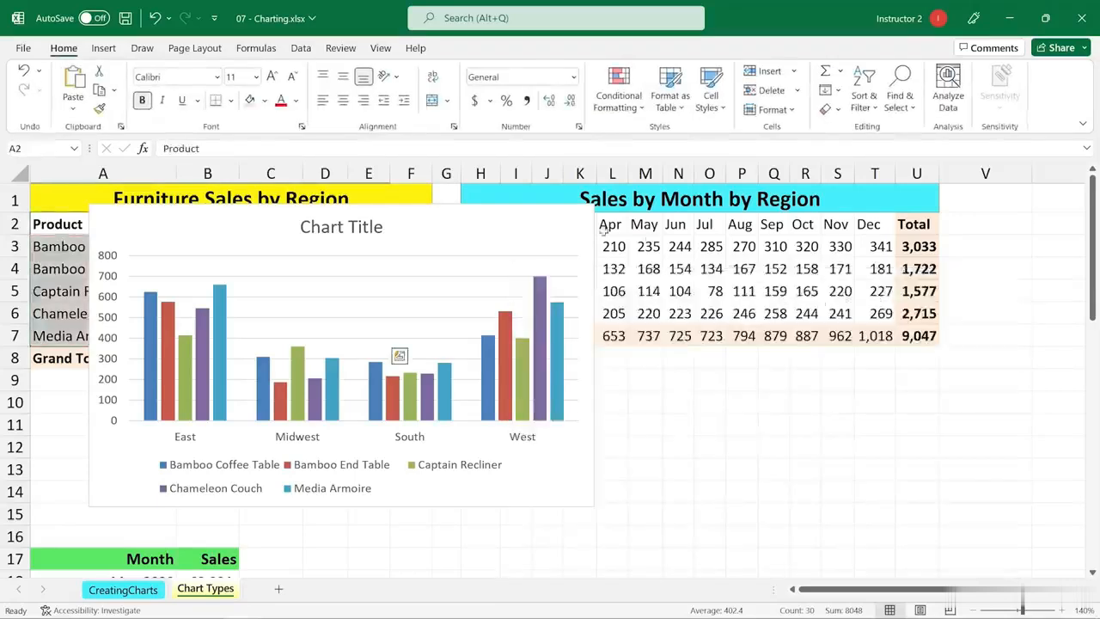
- Move the furniture sales chart below its source table, starting at about cell A9, and deselect it
left_click_drag(569, 232, 466, 406)
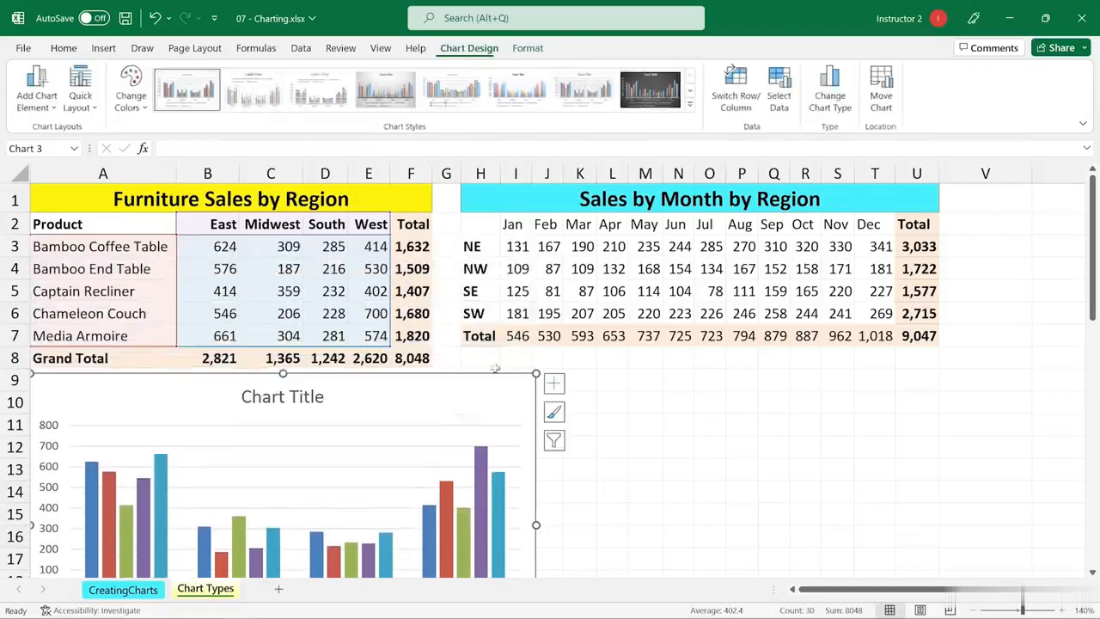
left_click(620, 245)
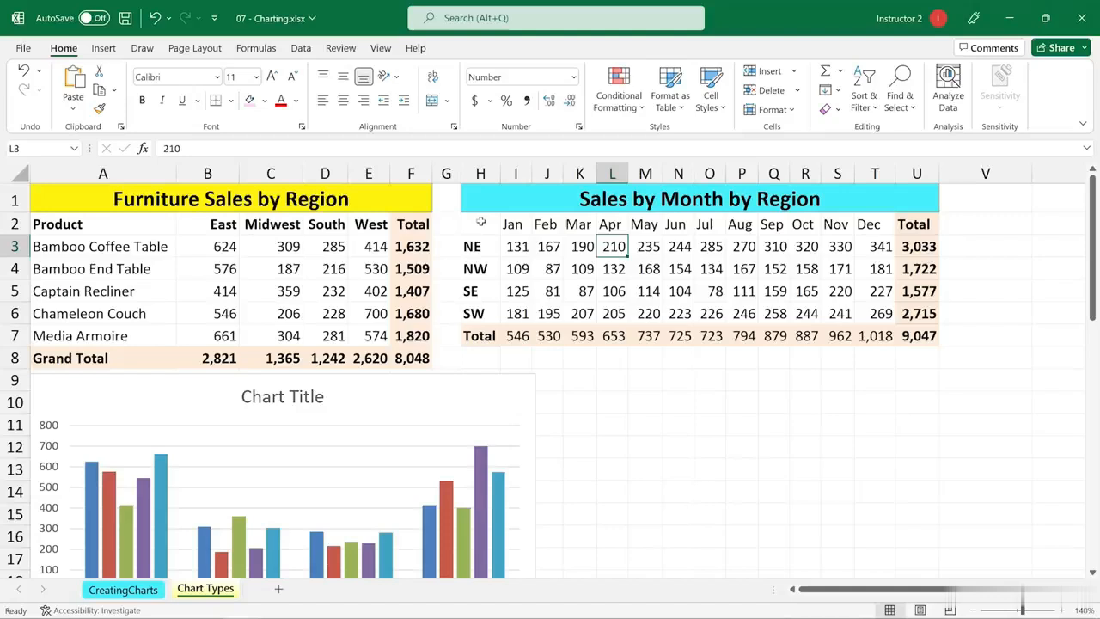
- Preview the recommended charts for the monthly regional sales in H2:T6 and insert the Line chart
left_click_drag(480, 222, 867, 308)
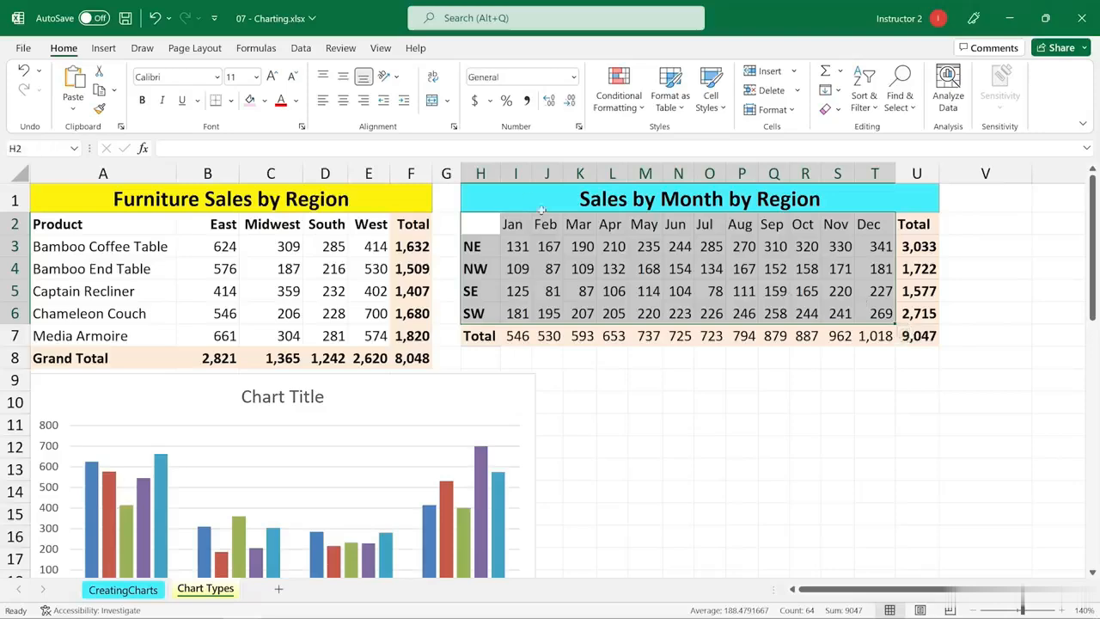
left_click(104, 47)
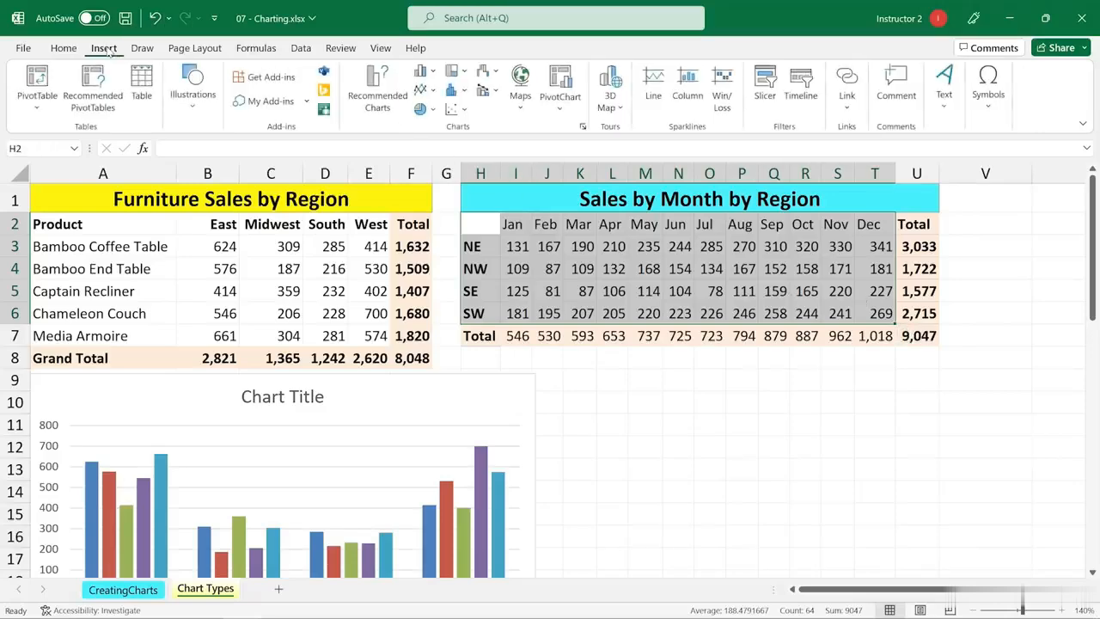
left_click(387, 102)
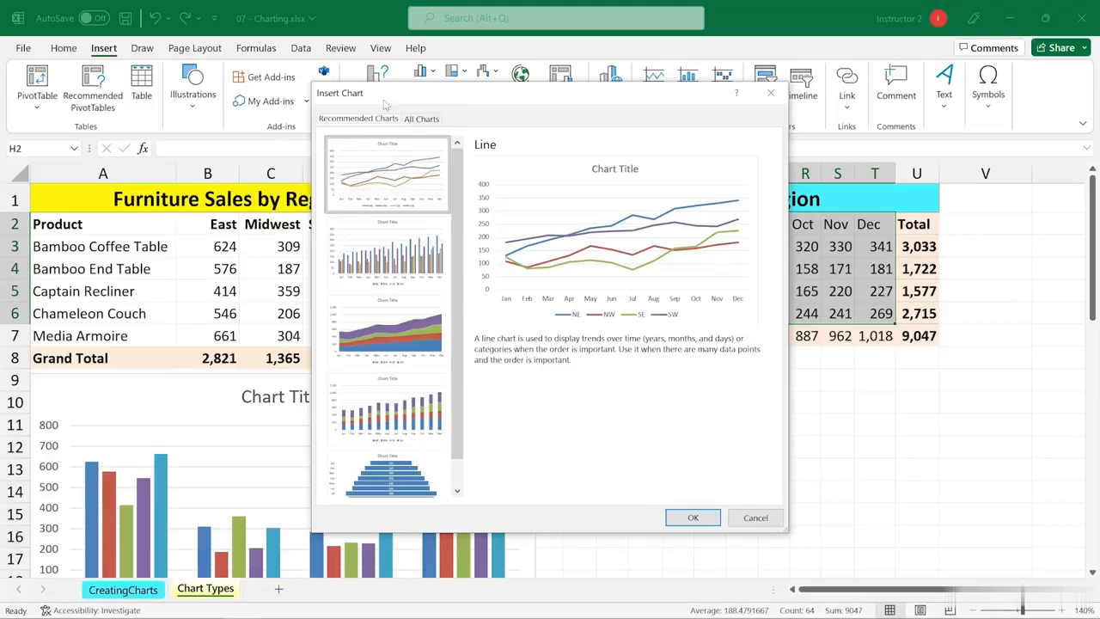
scroll(460, 201, "down", 1)
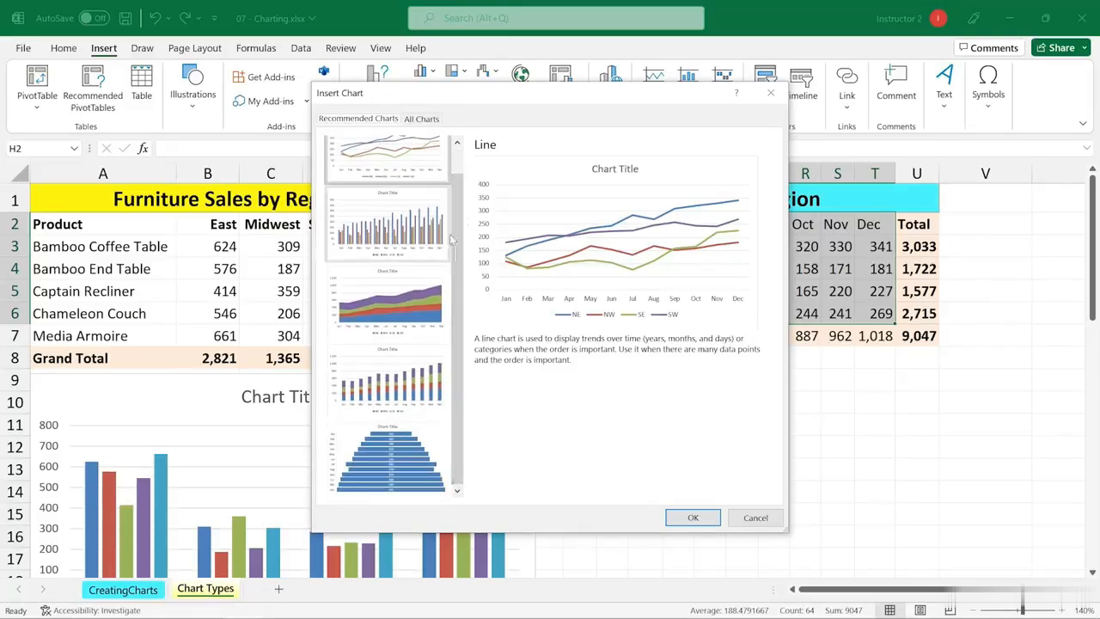
left_click(402, 294)
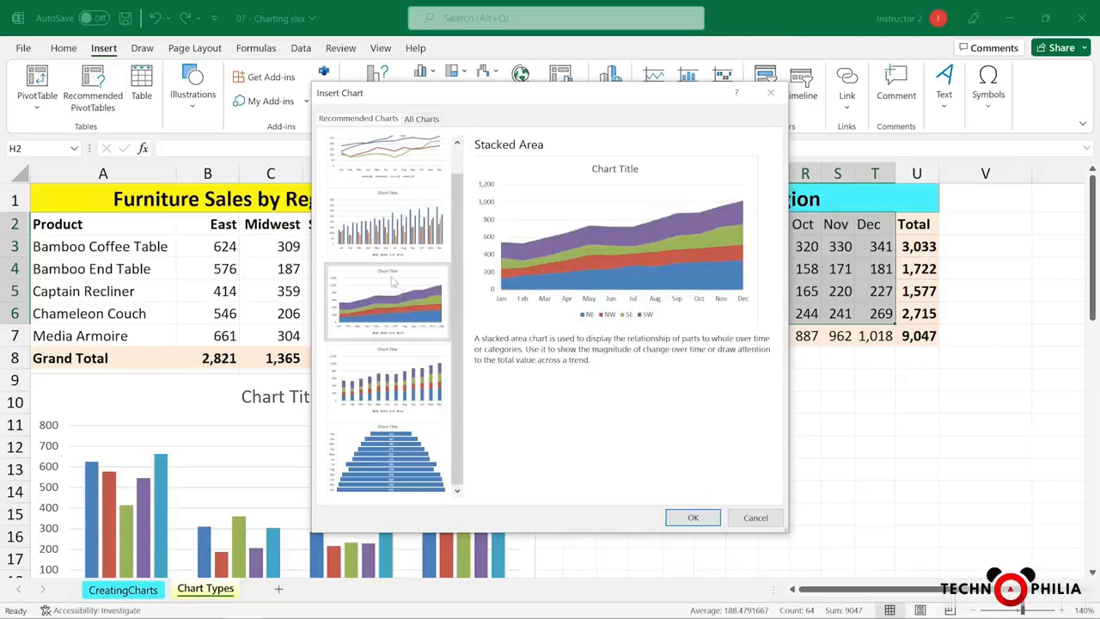
left_click(382, 368)
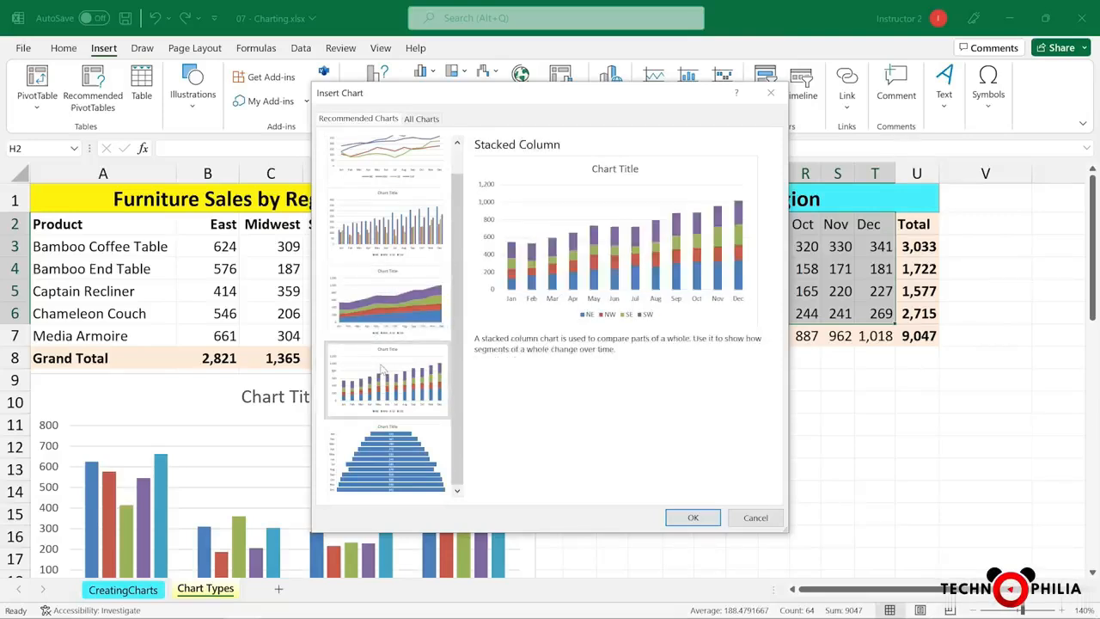
left_click(391, 446)
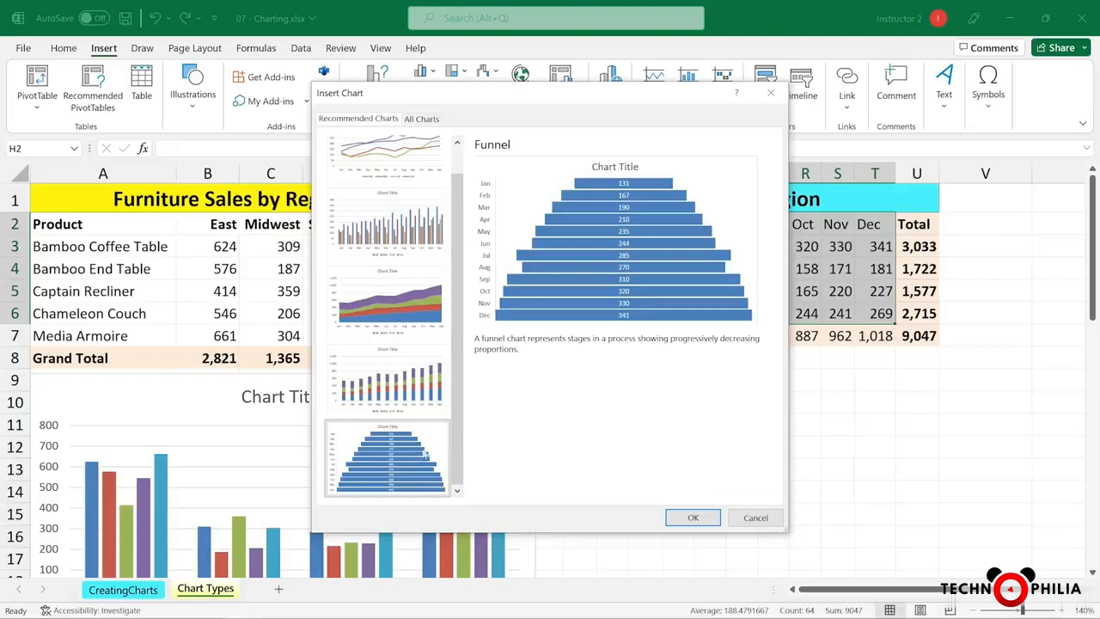
left_click(397, 158)
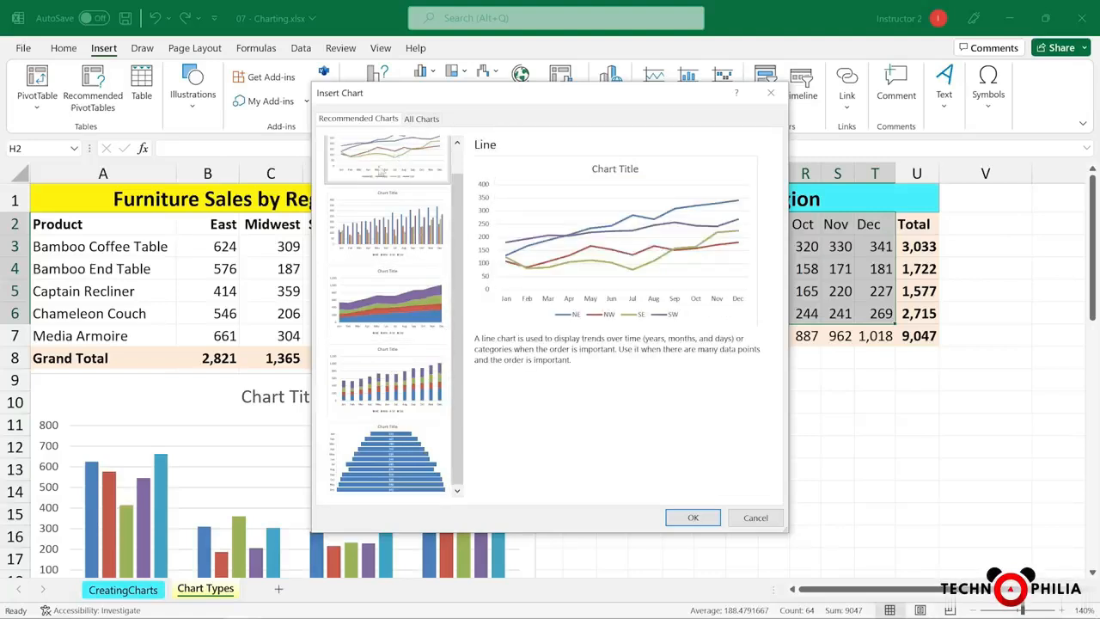
left_click(683, 519)
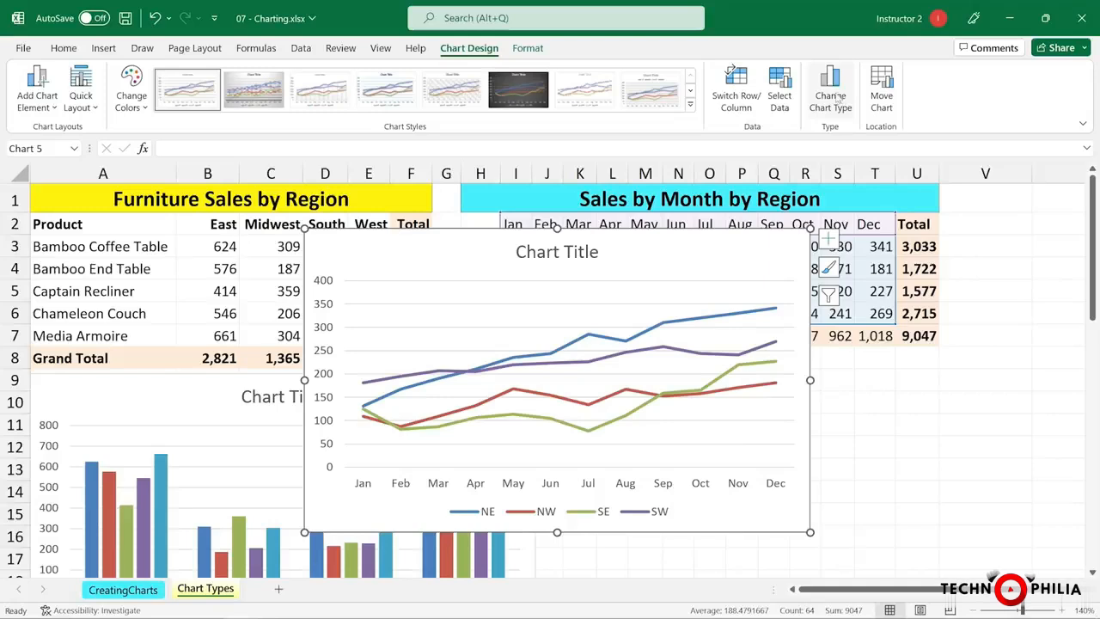
- Change the monthly regional sales chart to Line with Markers and move it sideways to start at about column I
left_click(831, 97)
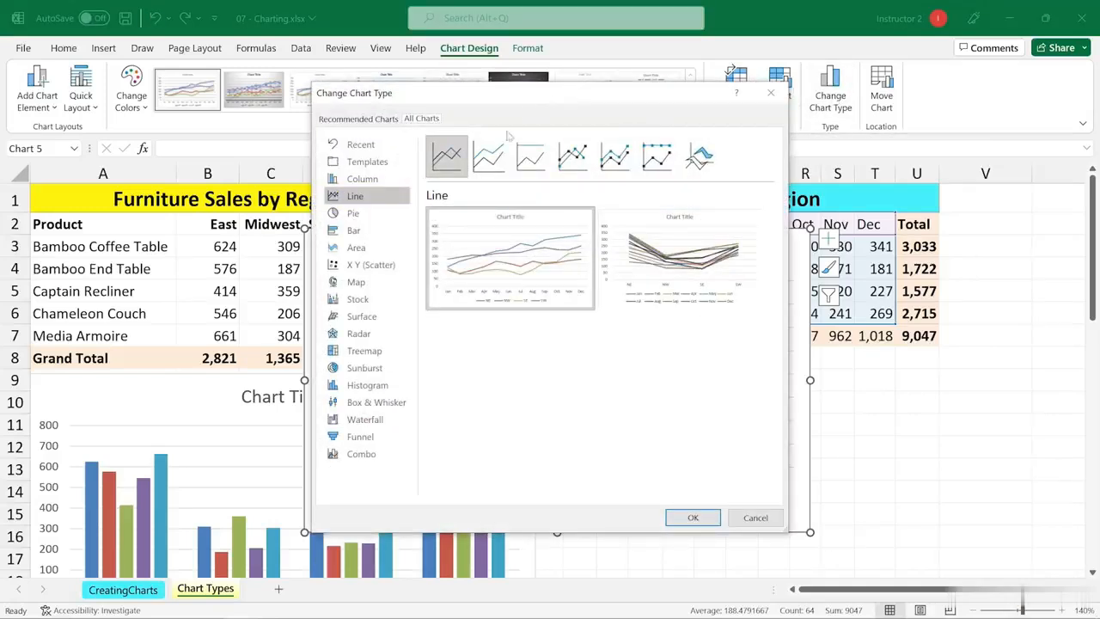
left_click(571, 161)
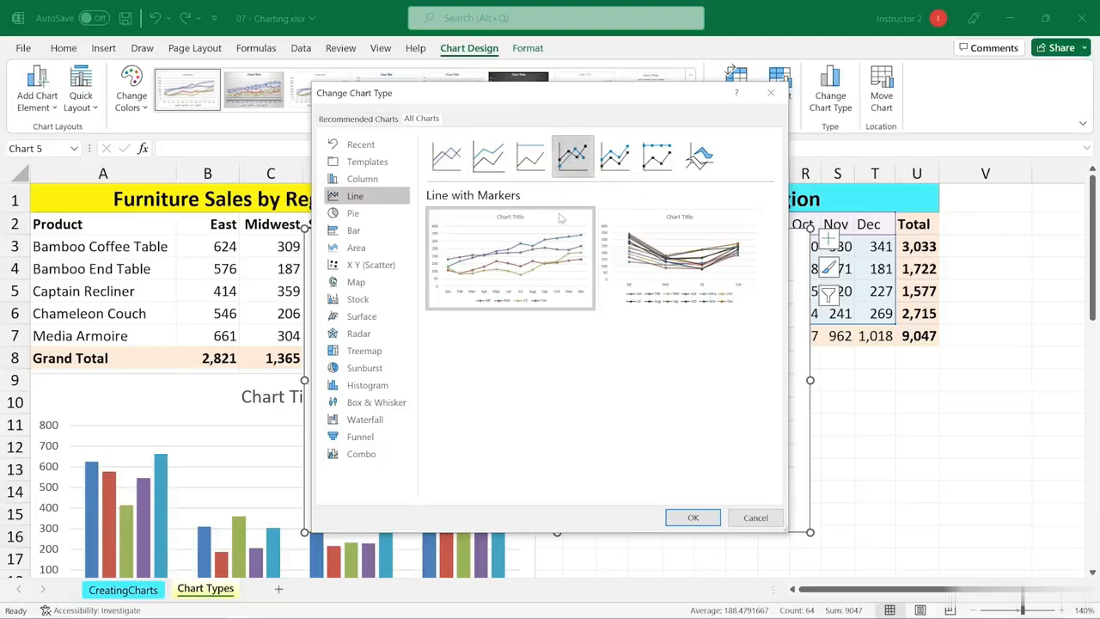
mouse_move(718, 249)
mouse_move(491, 306)
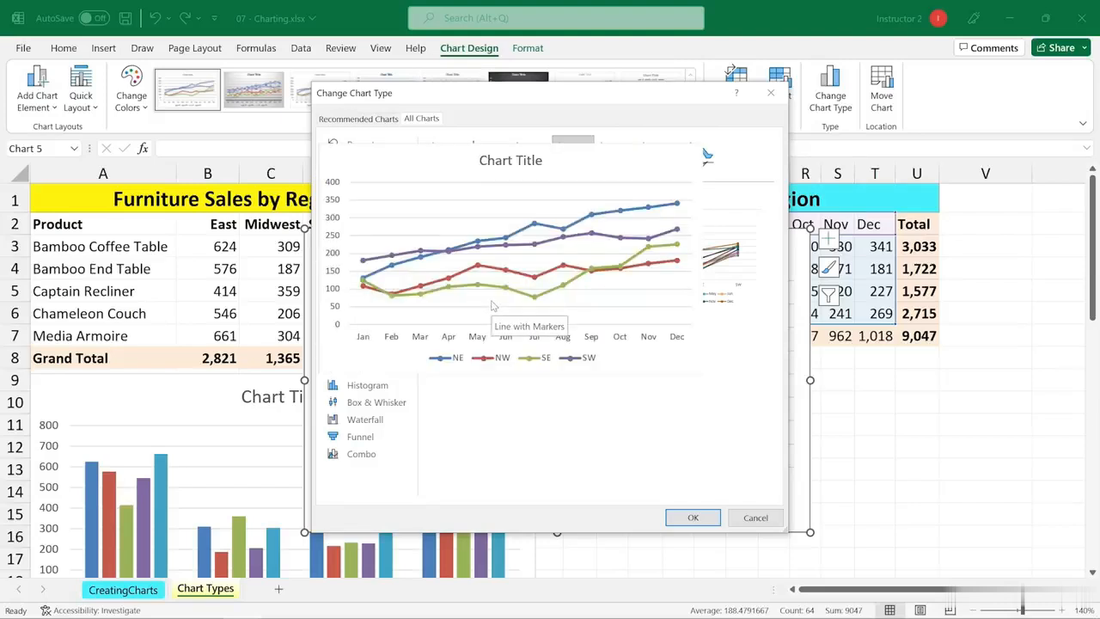
double_click(492, 306)
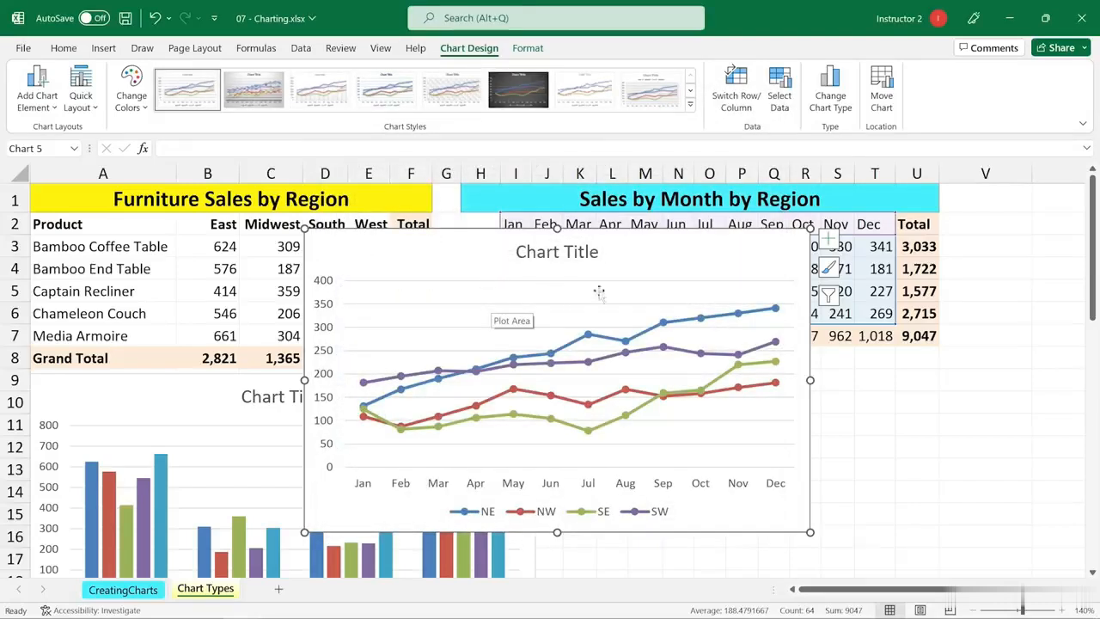
left_click_drag(761, 261, 955, 263)
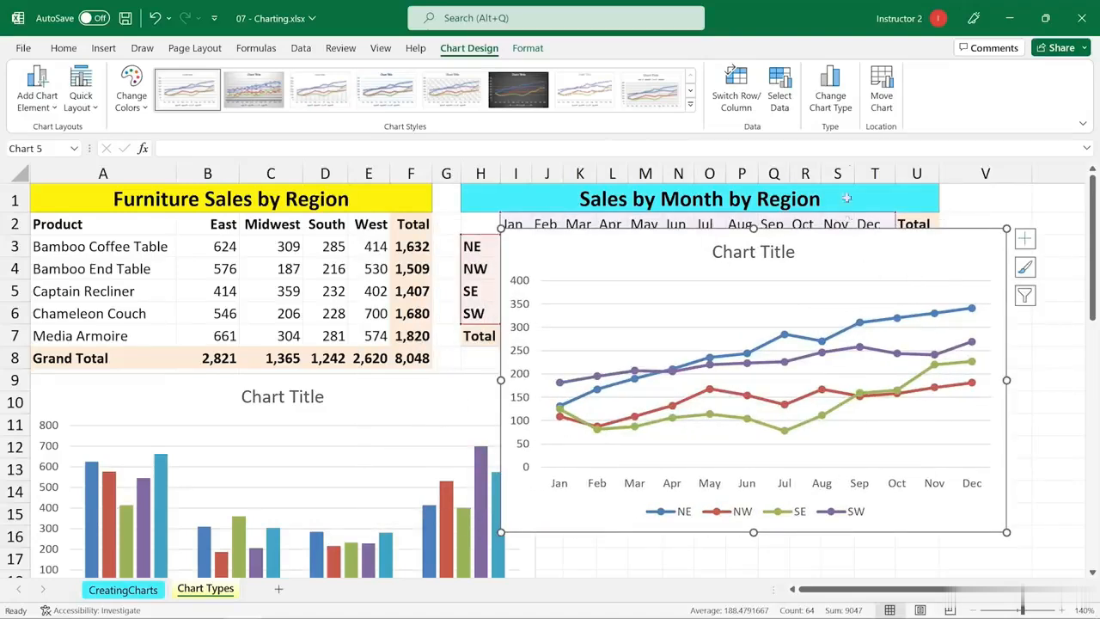
left_click(831, 101)
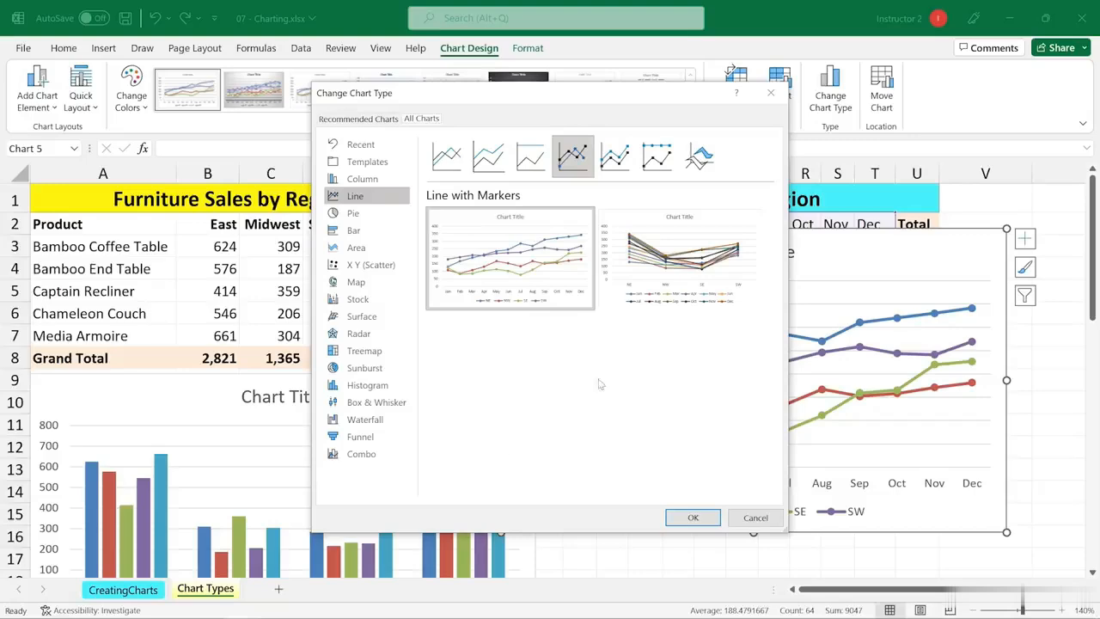
left_click(755, 517)
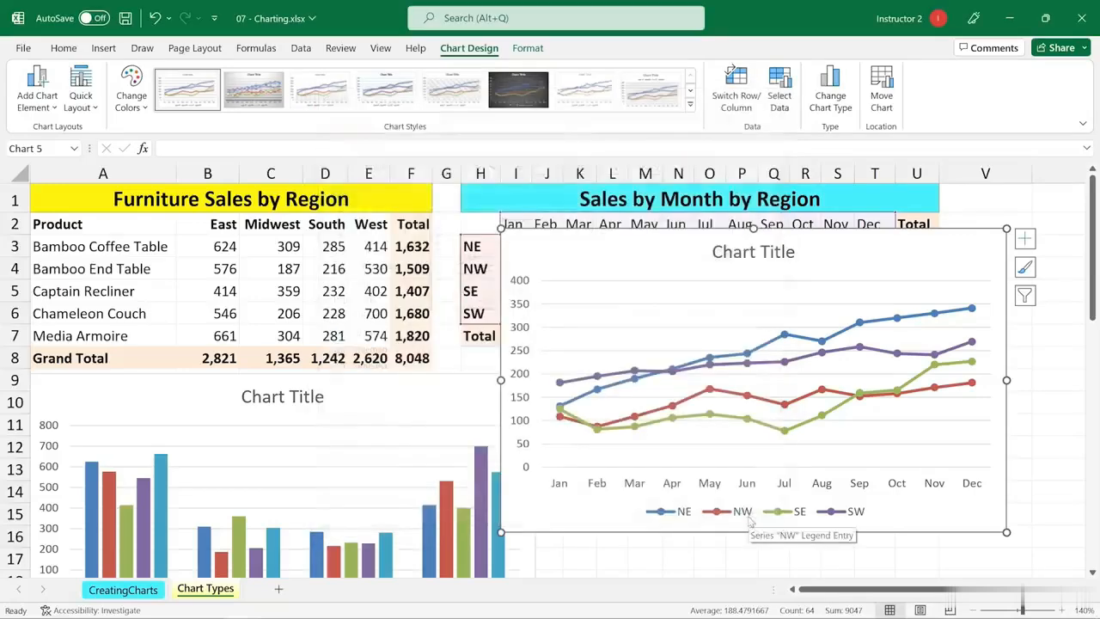
- Move the furniture sales chart off the Month and Sales table to about cell M14, and review that table's rows
scroll(635, 504, "down", 3)
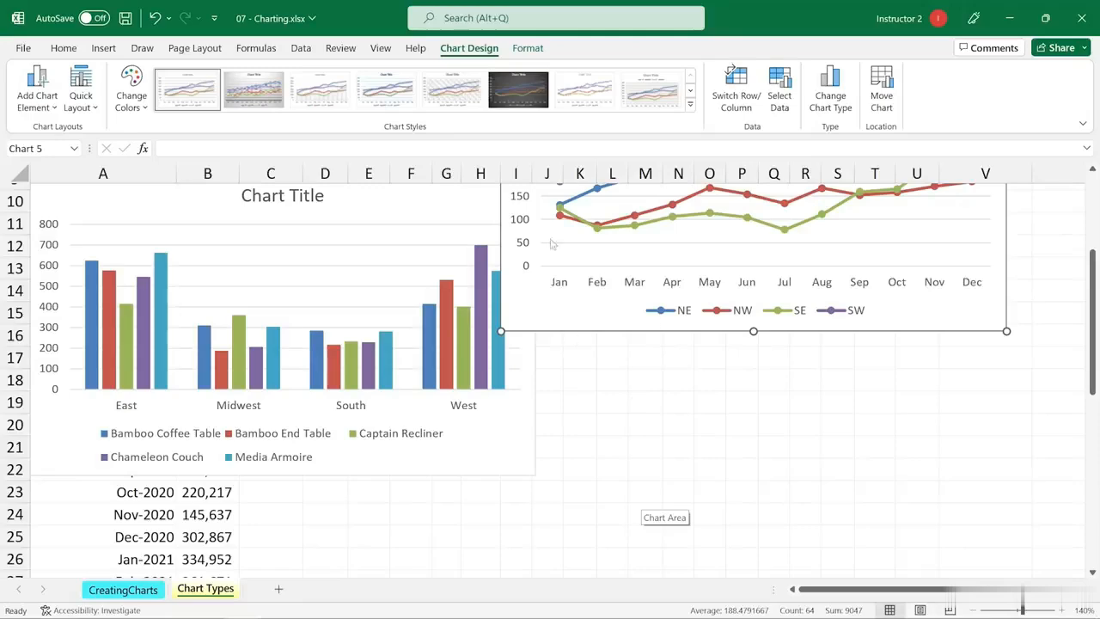
left_click_drag(52, 193, 651, 307)
scroll(299, 280, "down", 2)
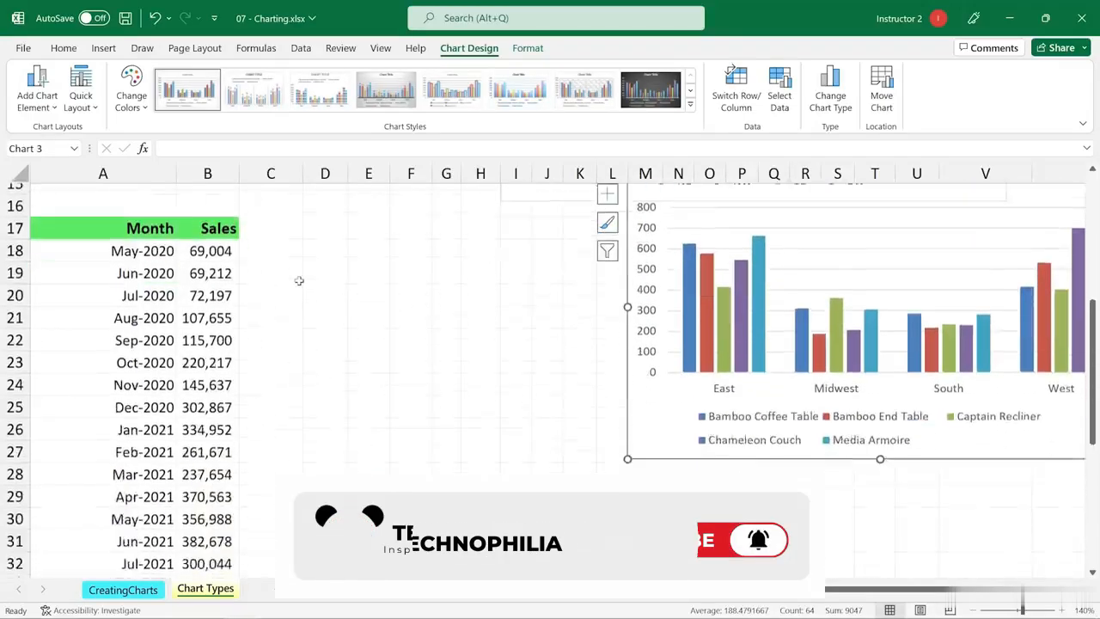
scroll(299, 280, "up", 1)
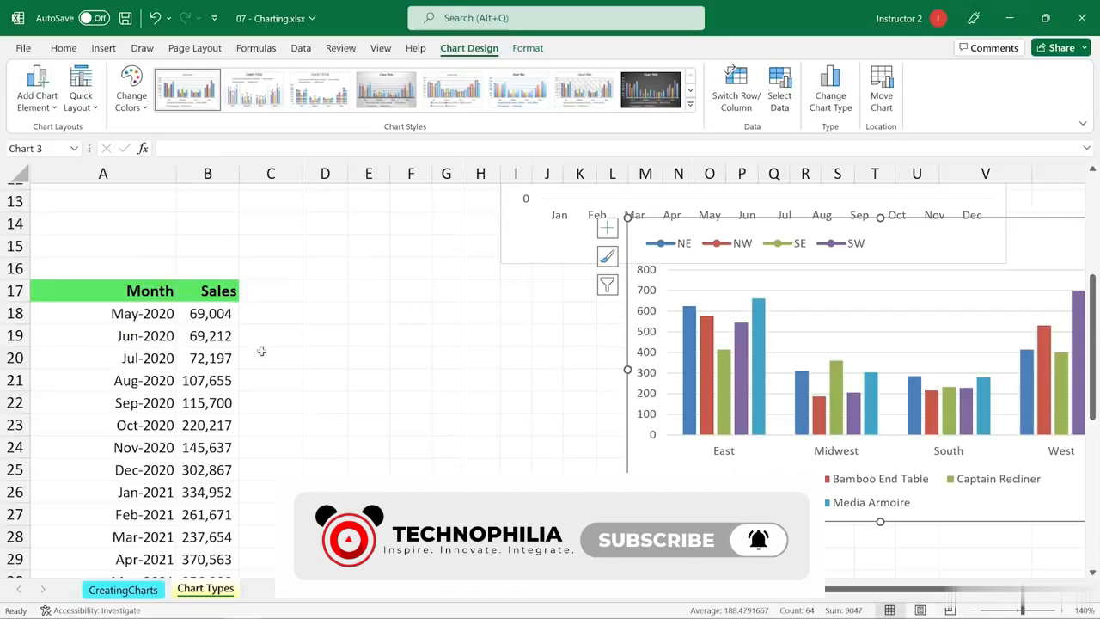
scroll(261, 351, "down", 7)
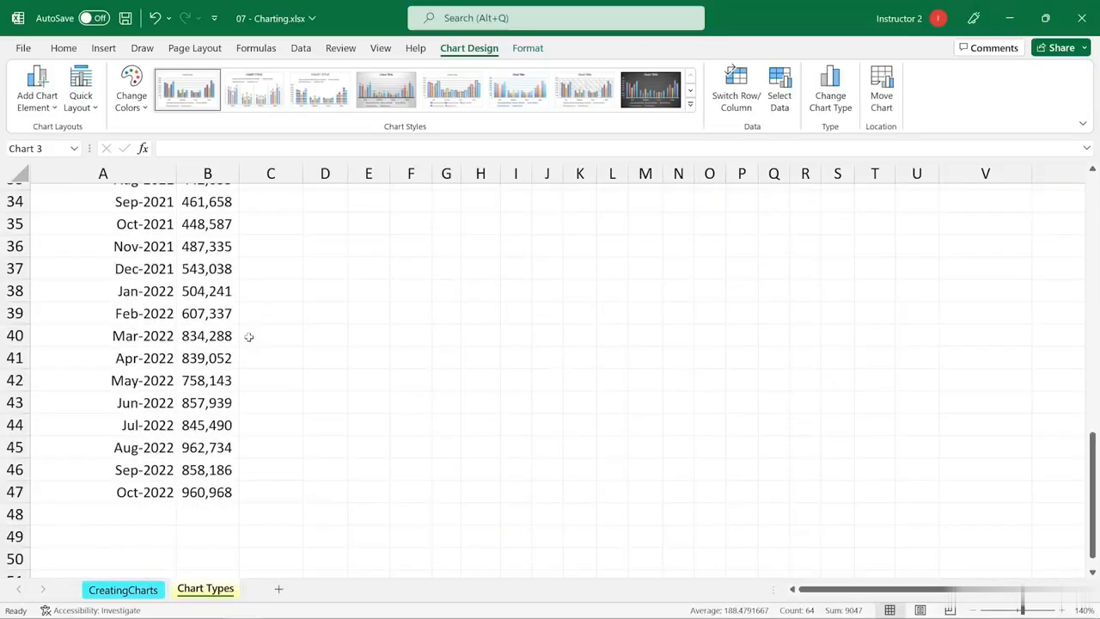
scroll(248, 336, "up", 7)
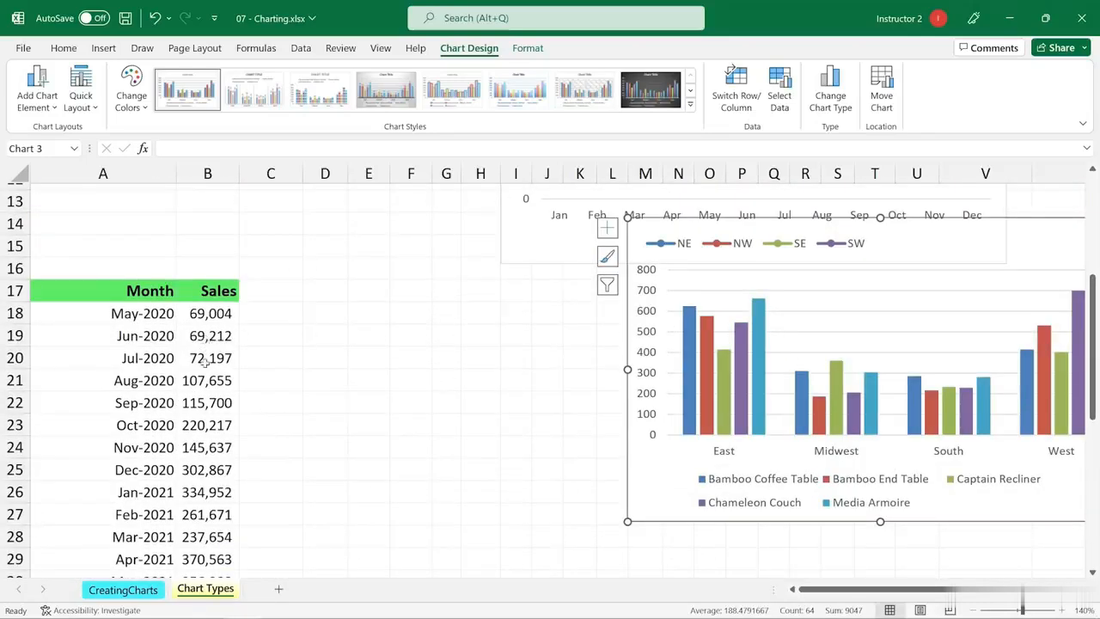
- Insert a 2-D Line with Markers chart from the Month and Sales table starting at A17
left_click(204, 360)
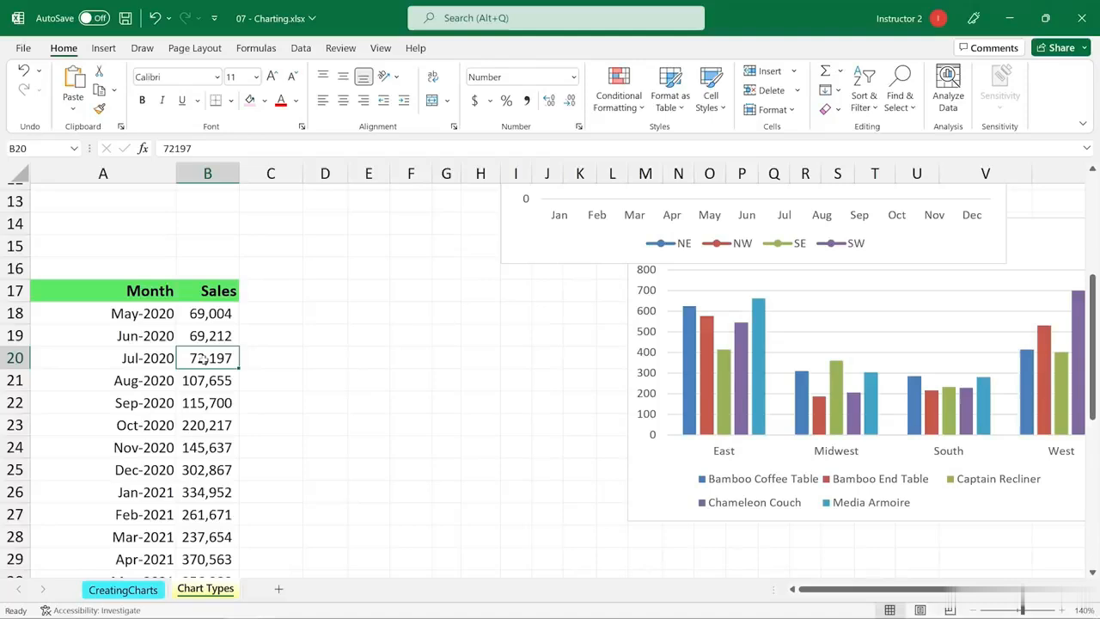
left_click(103, 48)
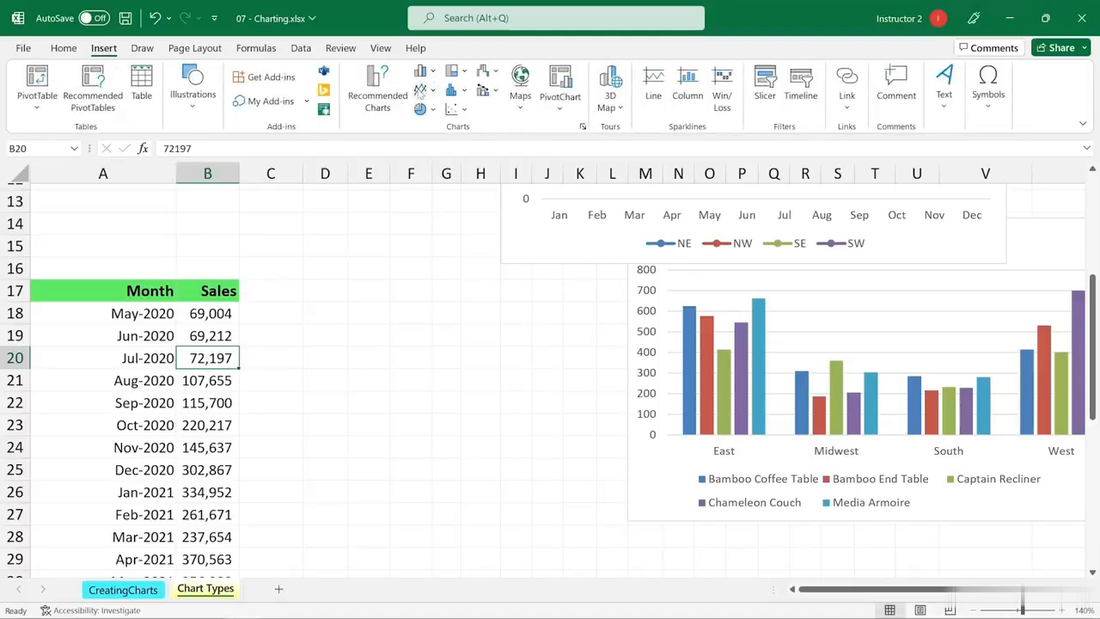
left_click(424, 89)
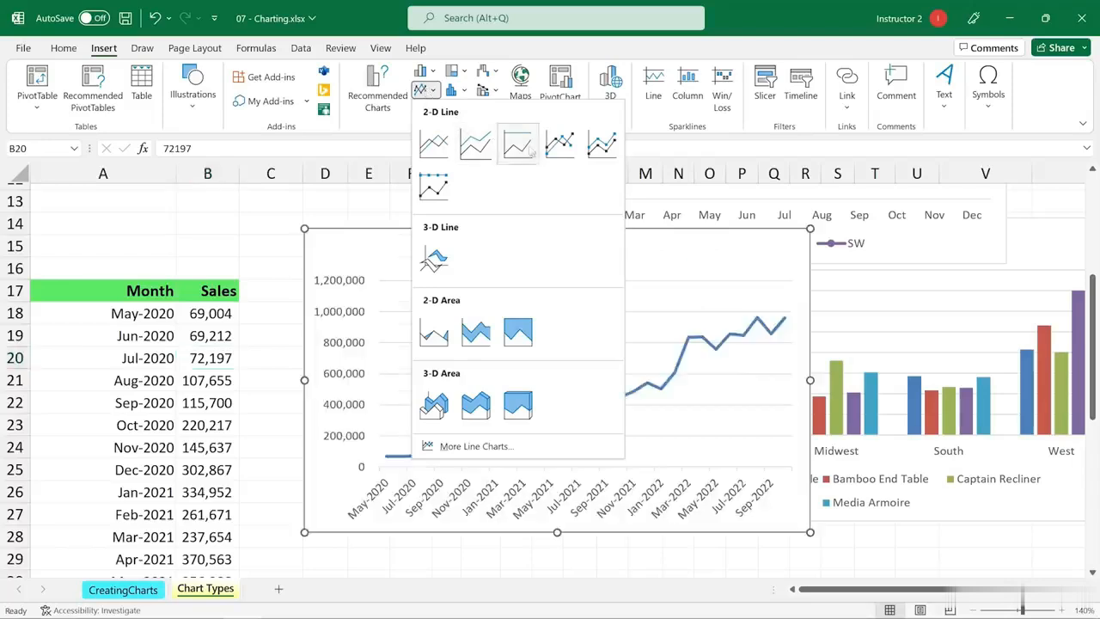
left_click(560, 146)
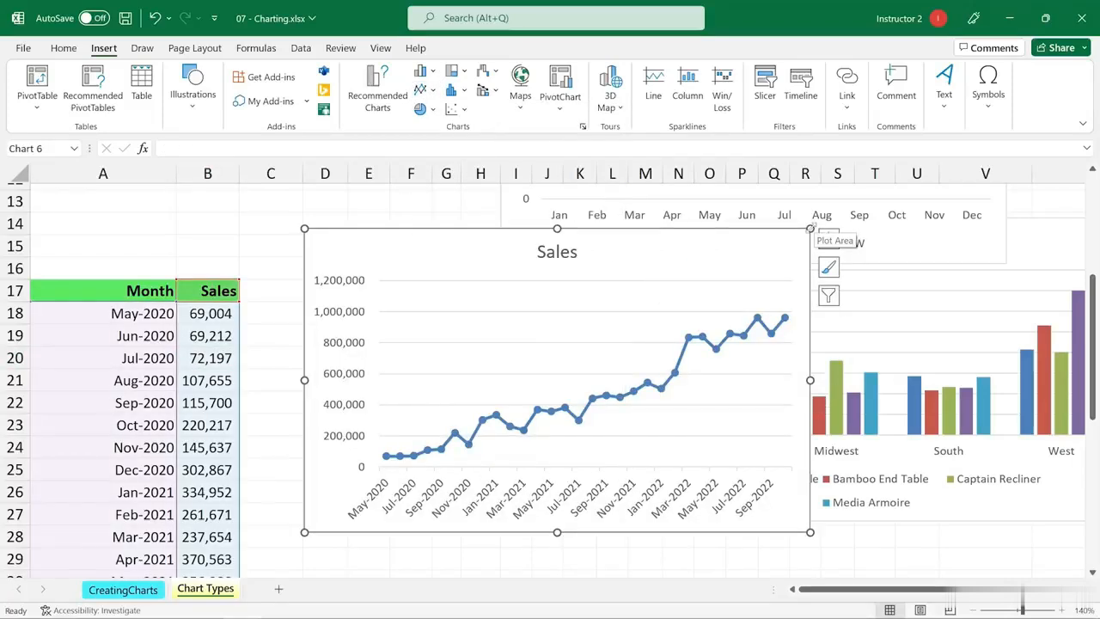
- Stretch the Sales chart wide and short, reshape it narrow and tall across columns D to J, and compare both shapes with undo and redo
left_click_drag(810, 228, 1019, 271)
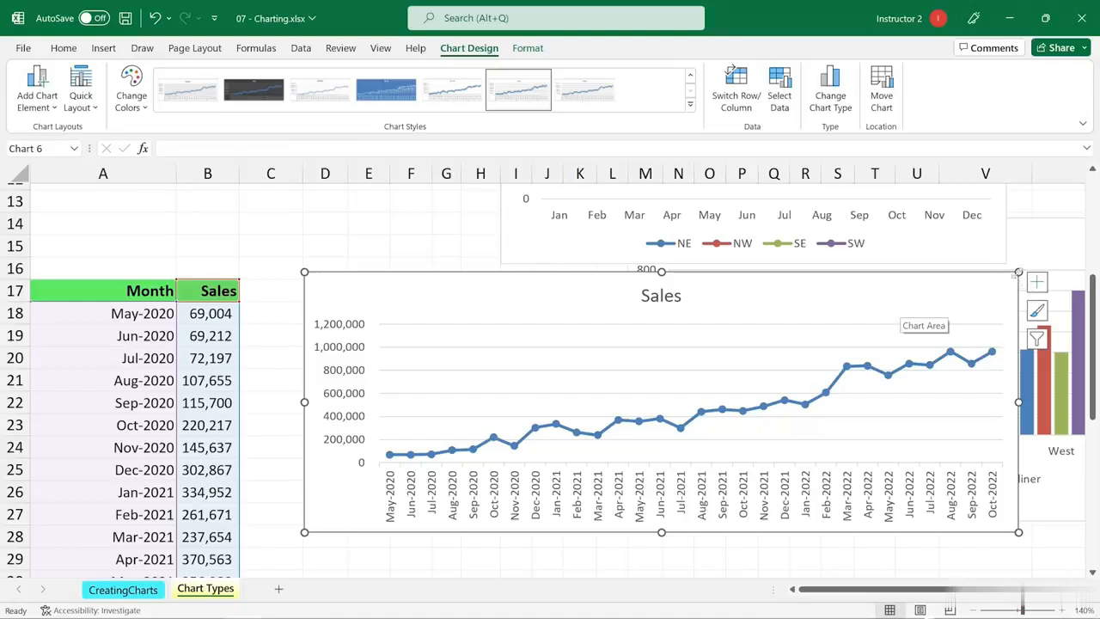
left_click_drag(1018, 271, 571, 192)
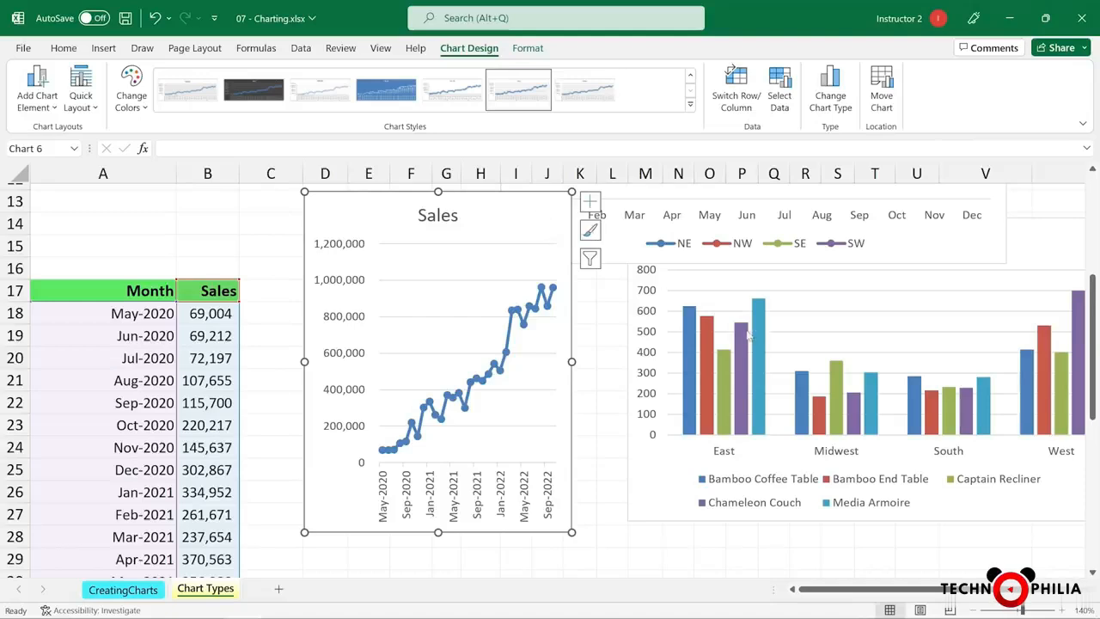
key("ctrl+z")
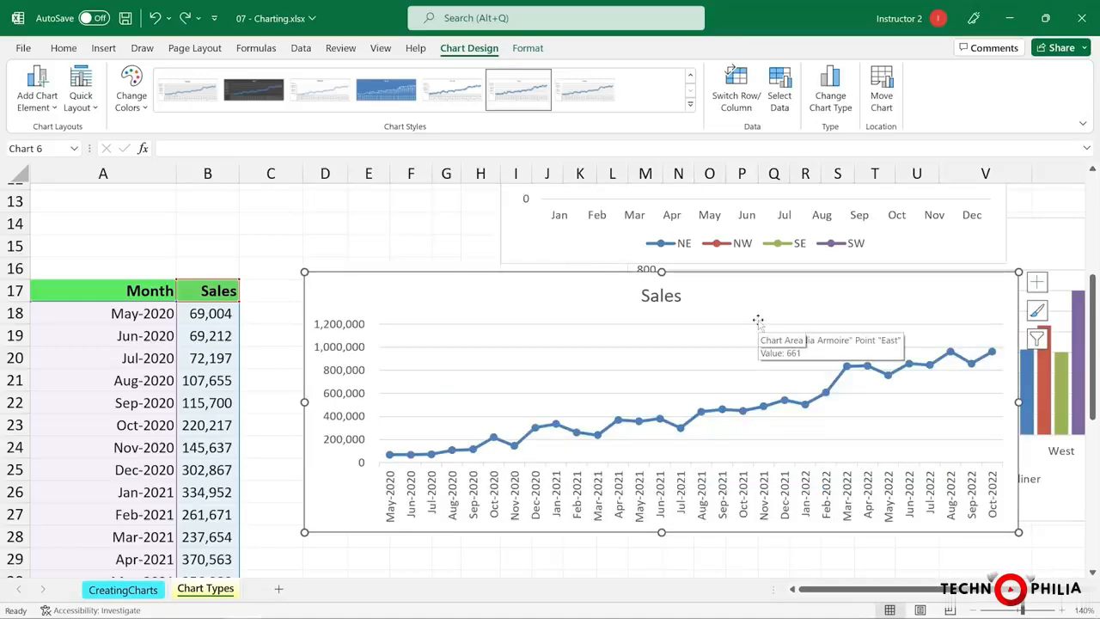
key("ctrl+y")
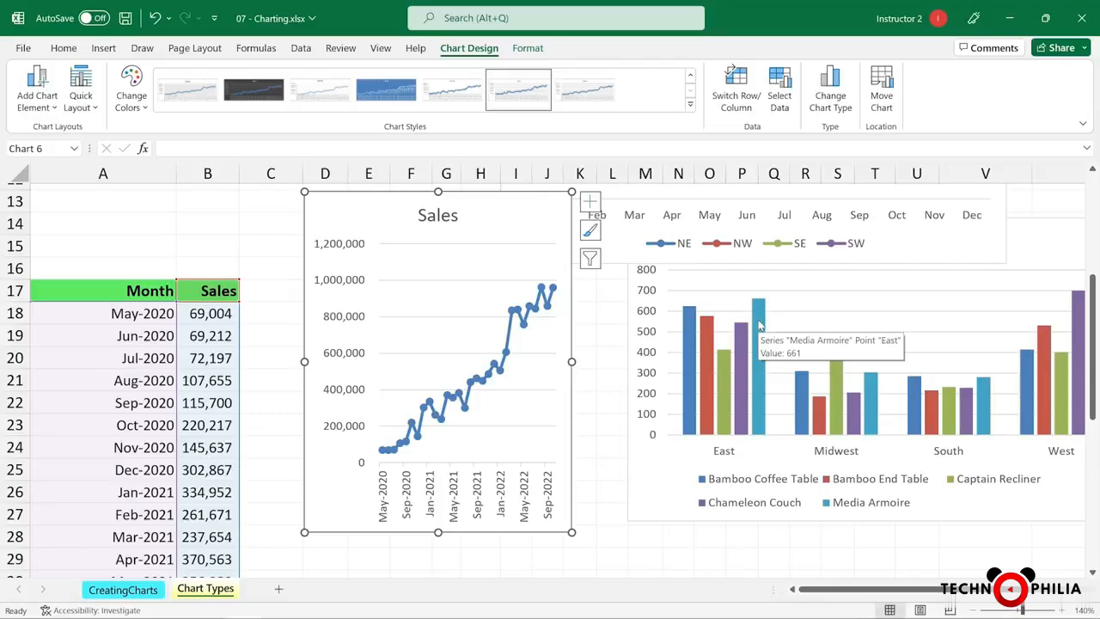